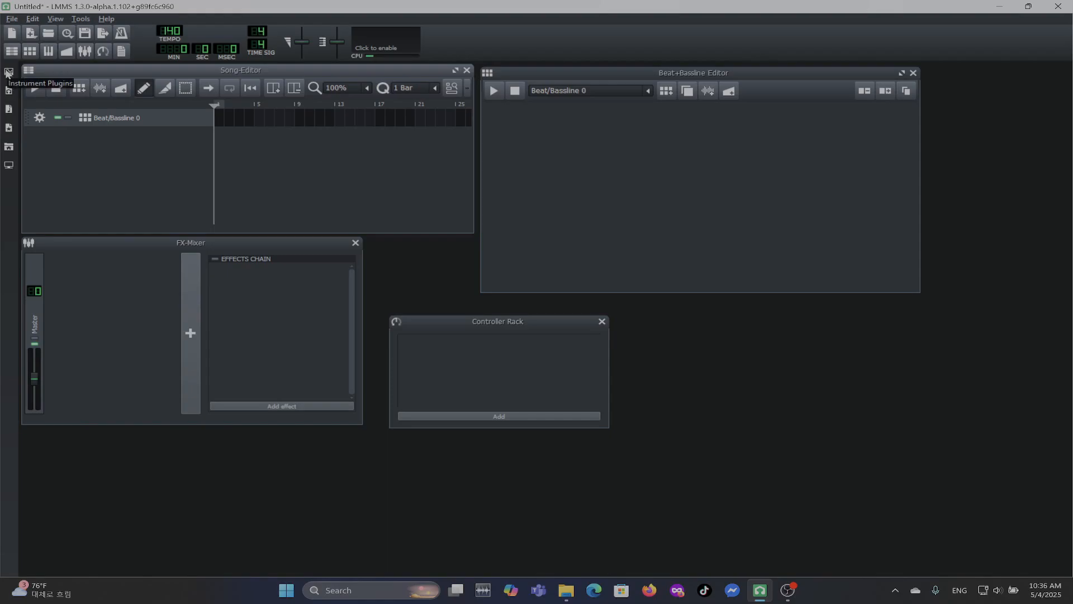
- Add a TripleOscillator instrument track and a bassdrum_acoustic01.ogg drum sample track to the Beat+Bassline Editor
{"action": "left_click", "coordinate": [8, 72]}
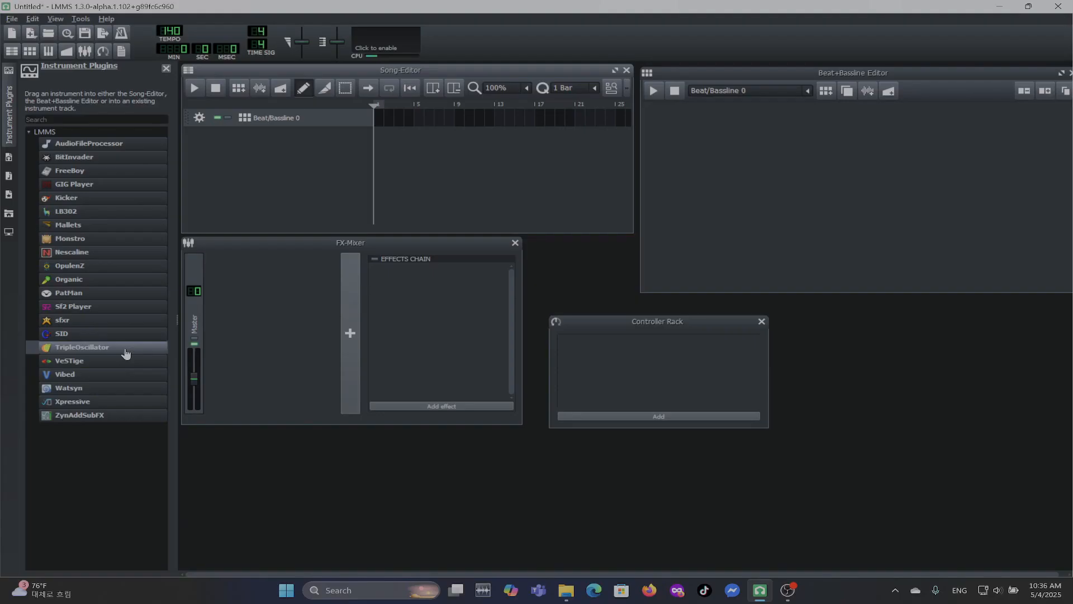
{"action": "left_click_drag", "start_coordinate": [126, 353], "coordinate": [717, 143]}
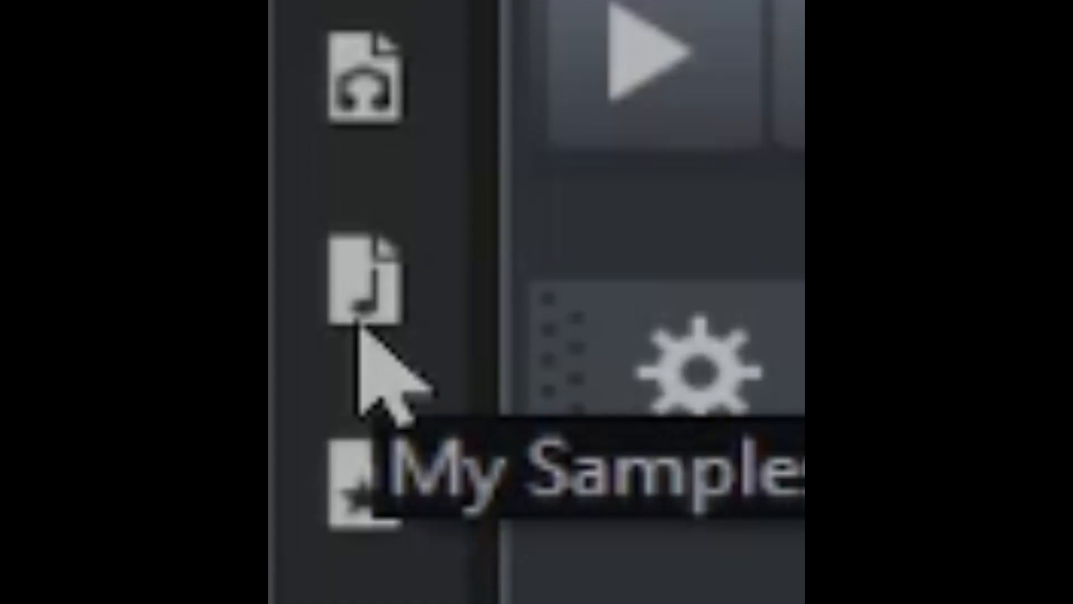
{"action": "left_click", "coordinate": [359, 324]}
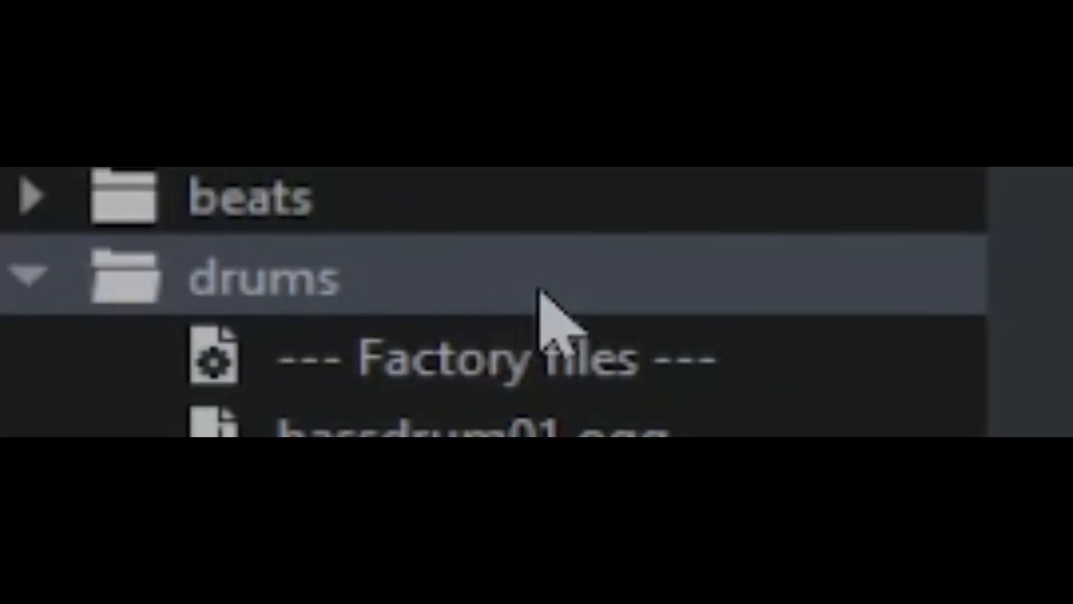
{"action": "left_click", "coordinate": [62, 225]}
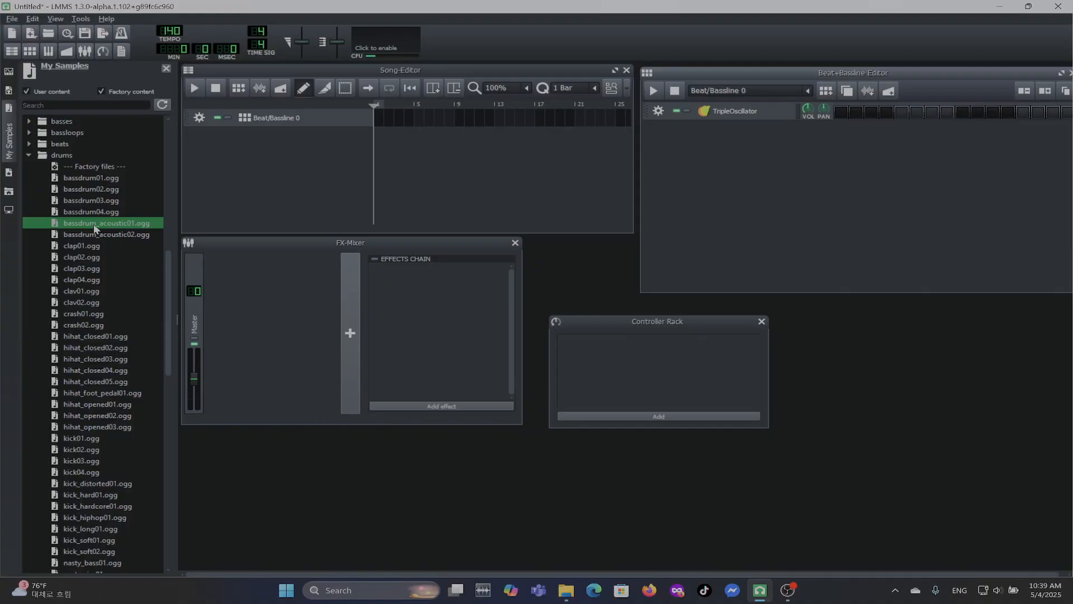
{"action": "left_click_drag", "start_coordinate": [93, 223], "coordinate": [814, 169]}
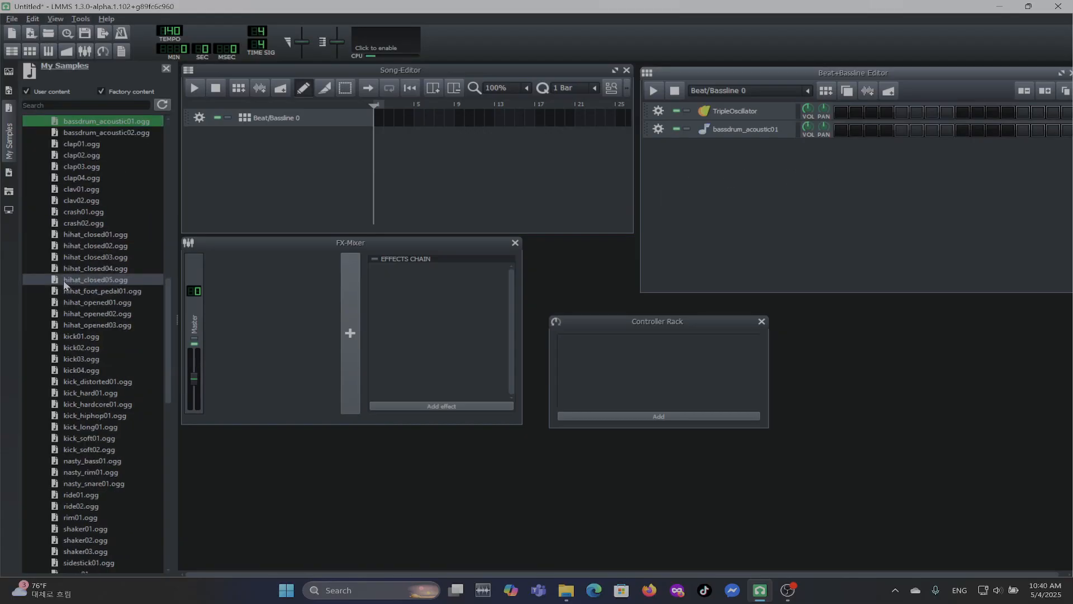
- Add the hihat_closed05.ogg and snare_acoustic01.ogg samples to the Beat+Bassline Editor and move the TripleOscillator track below all the drum tracks
{"action": "left_click", "coordinate": [64, 282]}
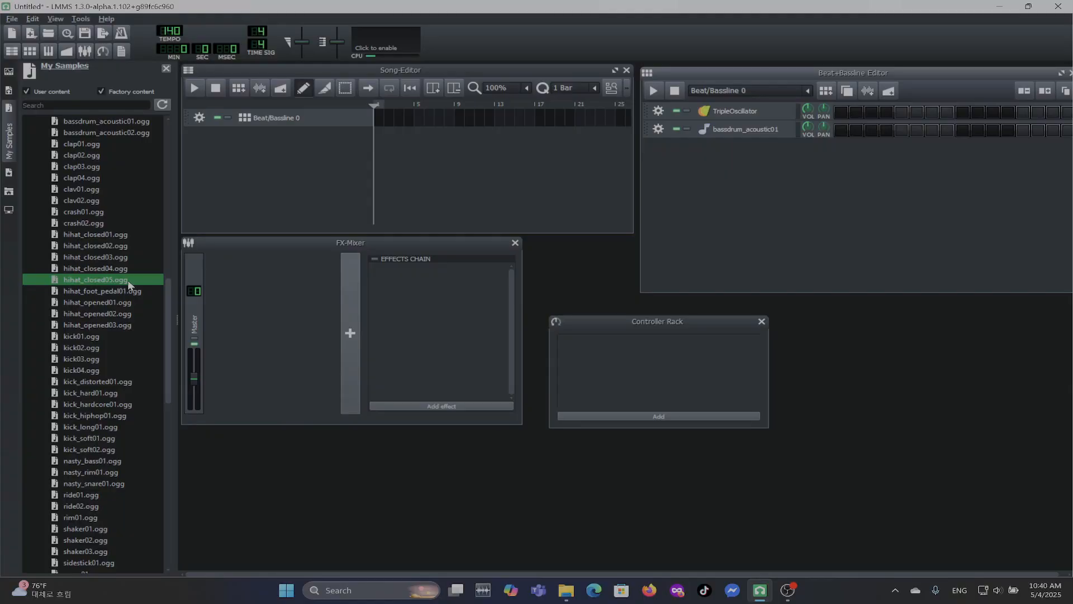
{"action": "left_click_drag", "start_coordinate": [683, 306], "coordinate": [831, 213]}
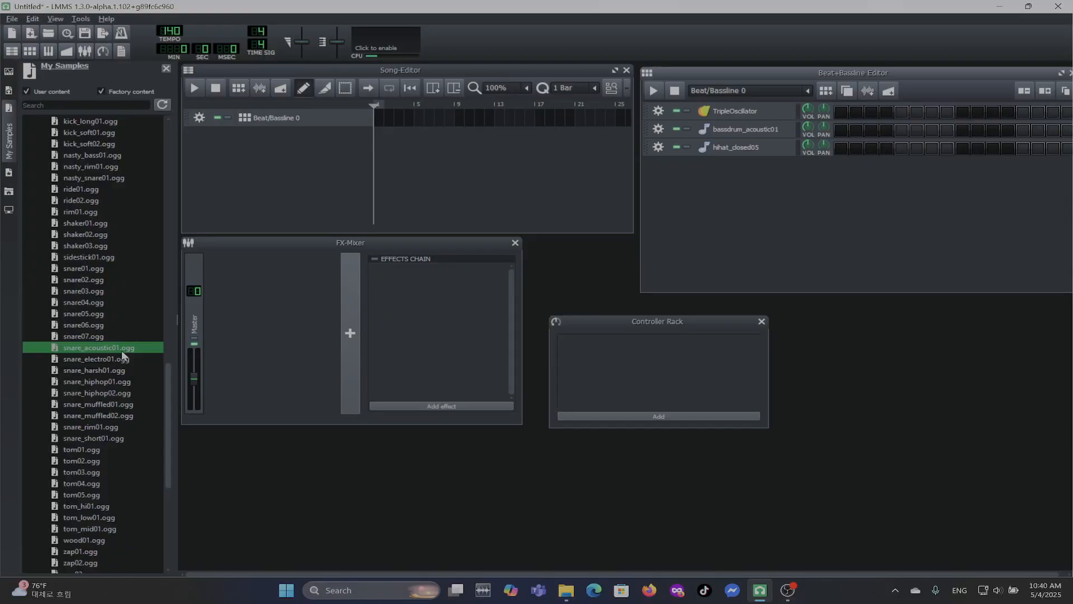
{"action": "left_click_drag", "start_coordinate": [122, 350], "coordinate": [898, 203]}
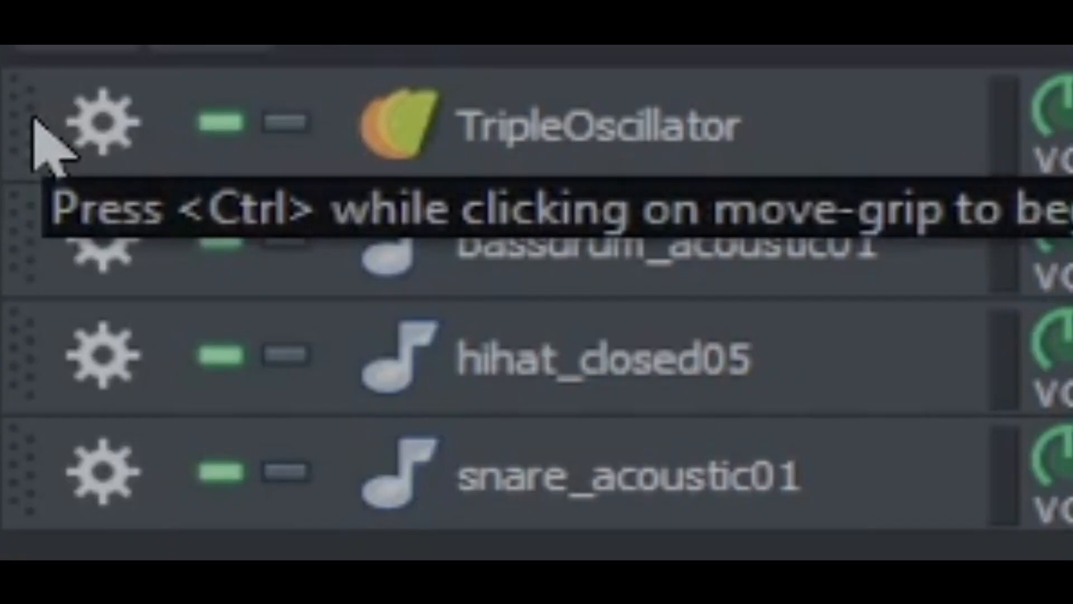
{"action": "left_click_drag", "start_coordinate": [24, 124], "coordinate": [5, 529]}
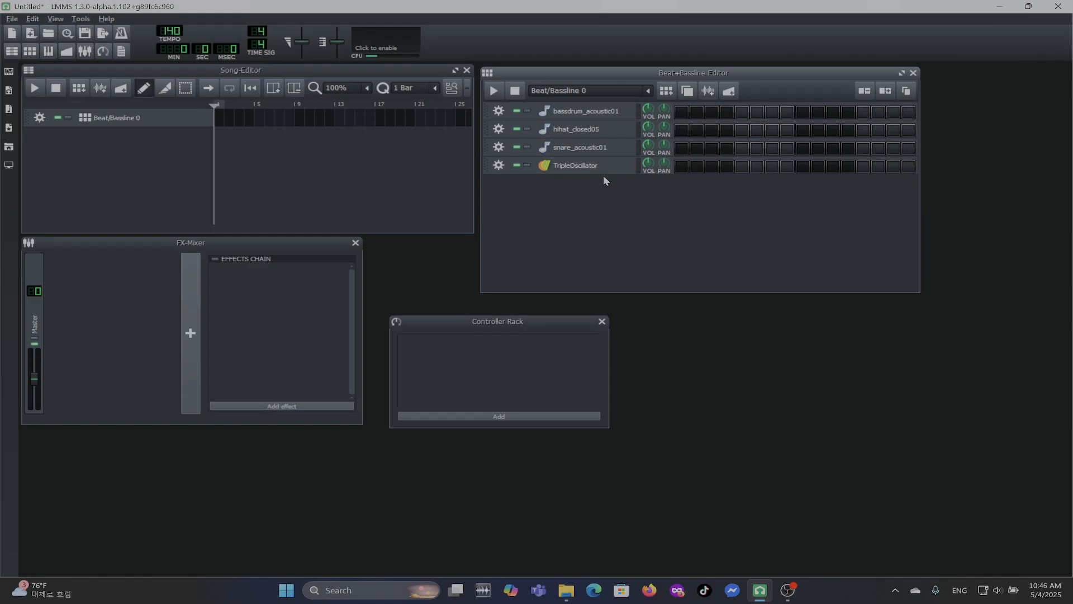
- Set oscillator 1 of the TripleOscillator track to white noise and audition the sound
{"action": "left_click", "coordinate": [618, 166]}
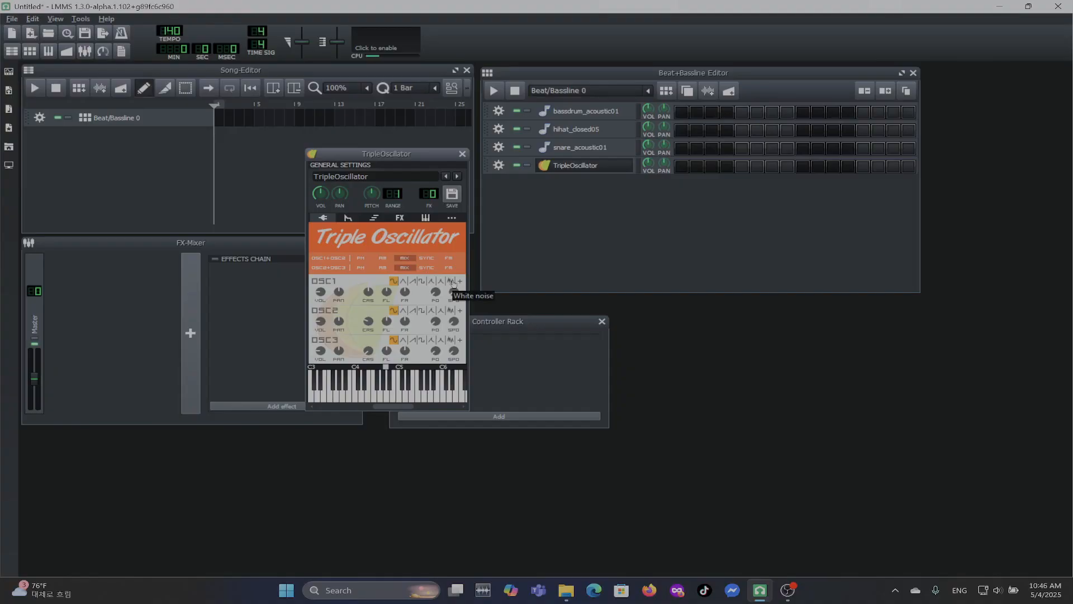
{"action": "left_click", "coordinate": [451, 281]}
{"action": "key", "text": "y"}
- Set the attack of TripleOscillator's volume envelope to 0.1
{"action": "left_click", "coordinate": [347, 217]}
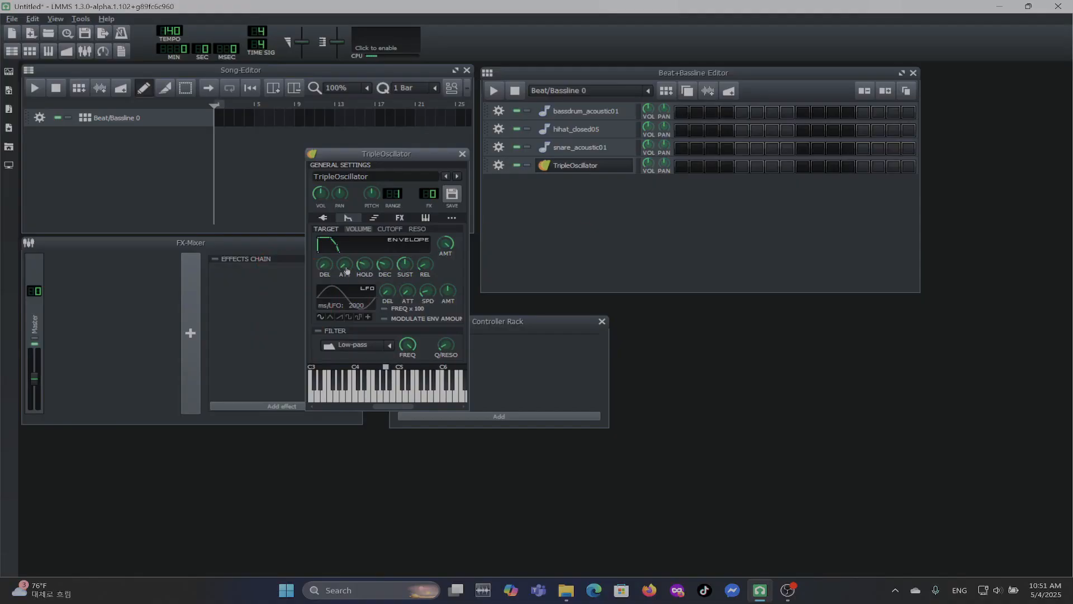
{"action": "mouse_move", "coordinate": [346, 271]}
{"action": "left_click_drag", "start_coordinate": [346, 271], "coordinate": [345, 265]}
{"action": "double_click", "coordinate": [344, 264]}
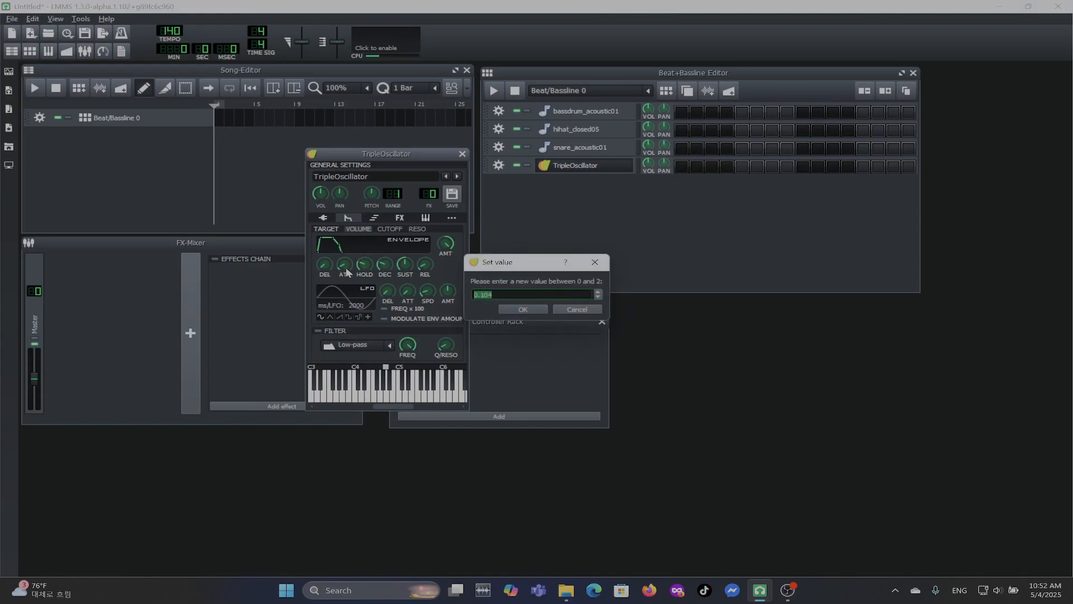
{"action": "type", "text": "0.1"}
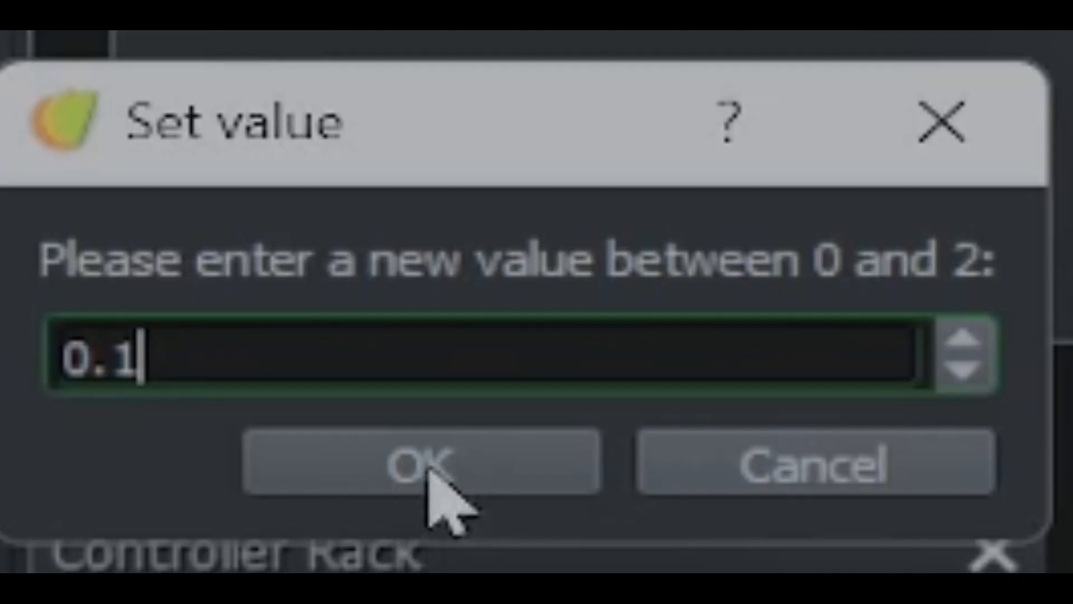
{"action": "left_click", "coordinate": [429, 471]}
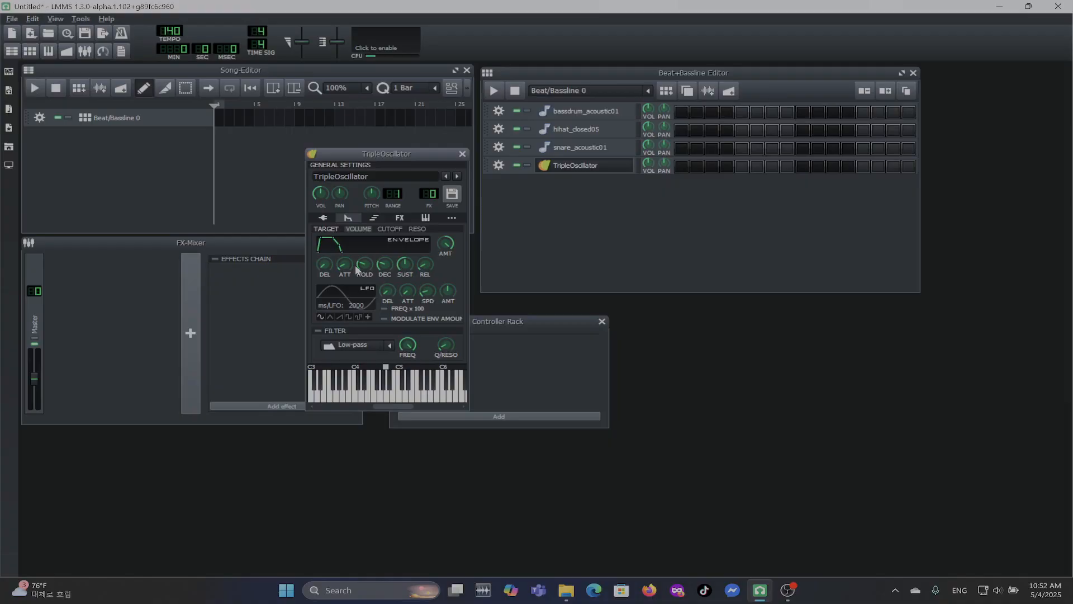
- Set the hold of TripleOscillator's volume envelope to 0.2
{"action": "double_click", "coordinate": [356, 269]}
{"action": "left_click", "coordinate": [534, 291]}
{"action": "key", "text": "BackSpace"}
{"action": "key", "text": "BackSpace"}
{"action": "key", "text": "BackSpace"}
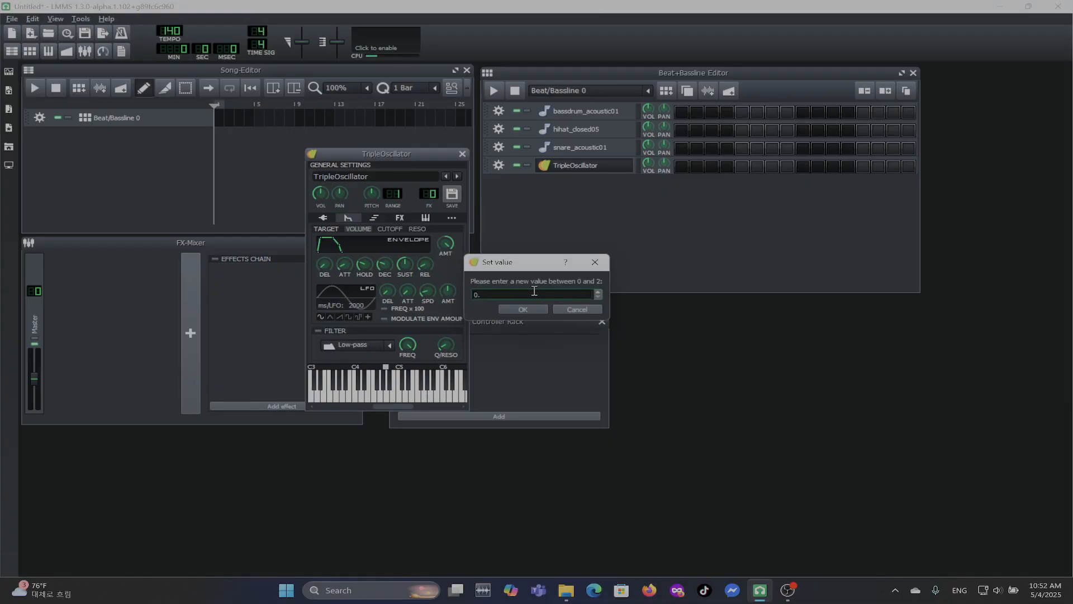
{"action": "type", "text": "2"}
{"action": "key", "text": "Return"}
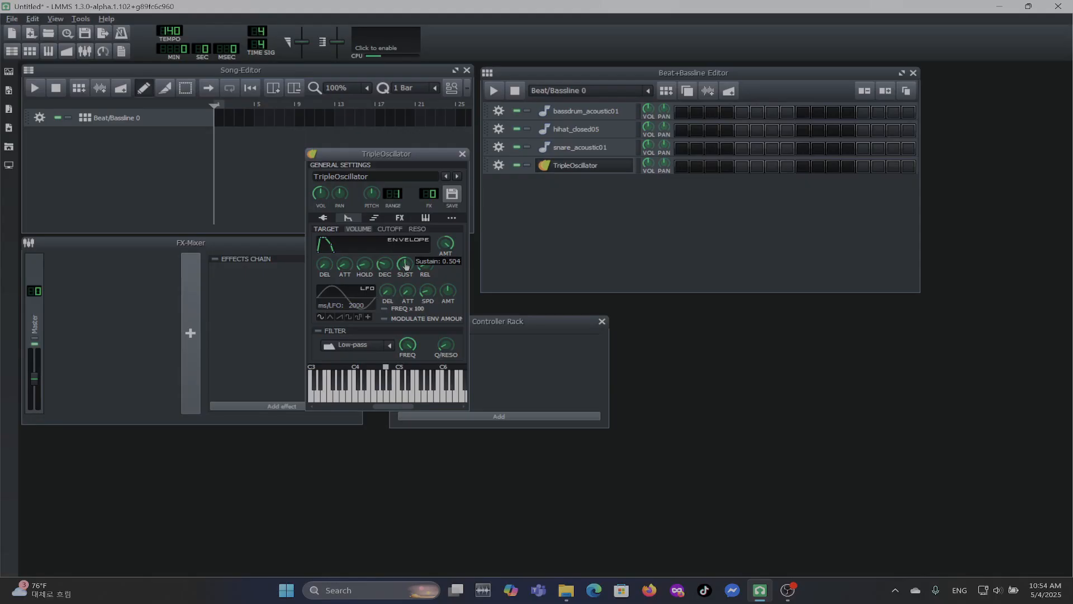
- Turn the volume envelope's sustain all the way down and set its decay to 0.3
{"action": "left_click_drag", "start_coordinate": [405, 264], "coordinate": [404, 280]}
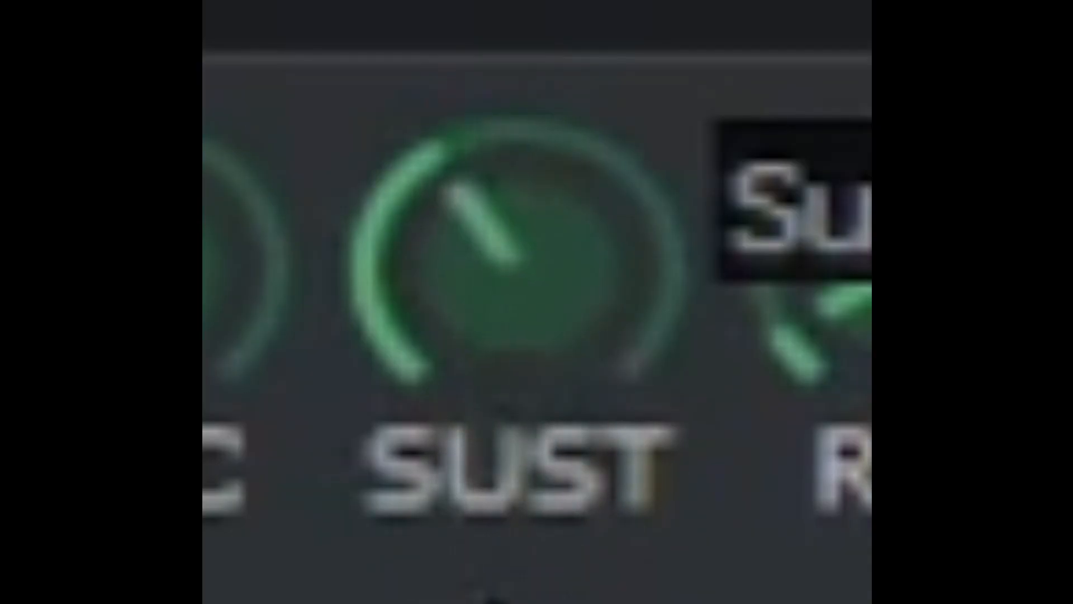
{"action": "left_click_drag", "start_coordinate": [488, 597], "coordinate": [428, 359]}
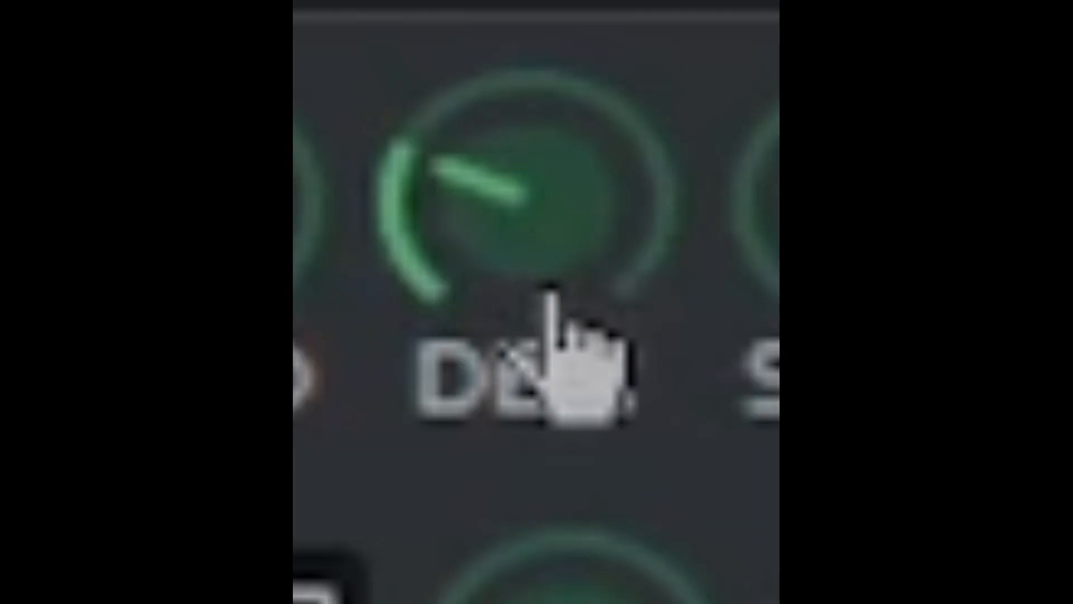
{"action": "double_click", "coordinate": [579, 311]}
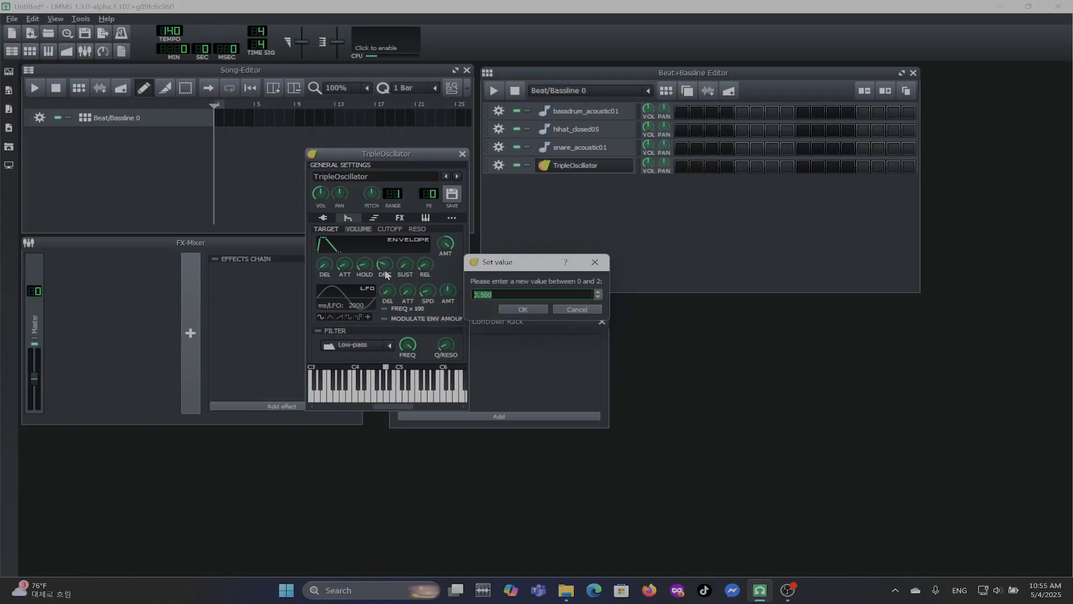
{"action": "left_click_drag", "start_coordinate": [495, 295], "coordinate": [481, 296]}
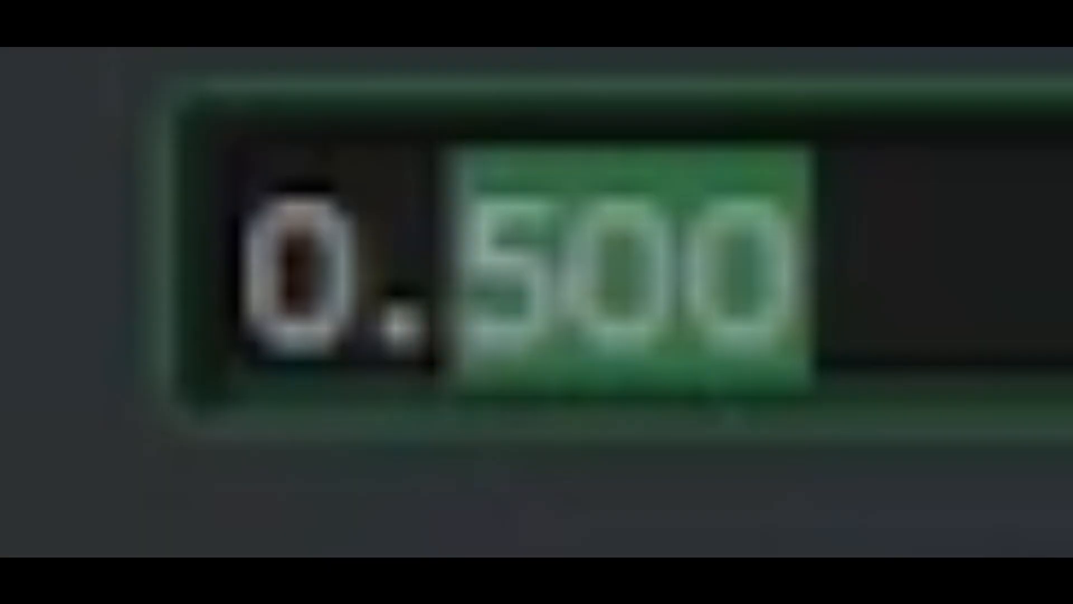
{"action": "type", "text": "3"}
{"action": "left_click", "coordinate": [524, 311]}
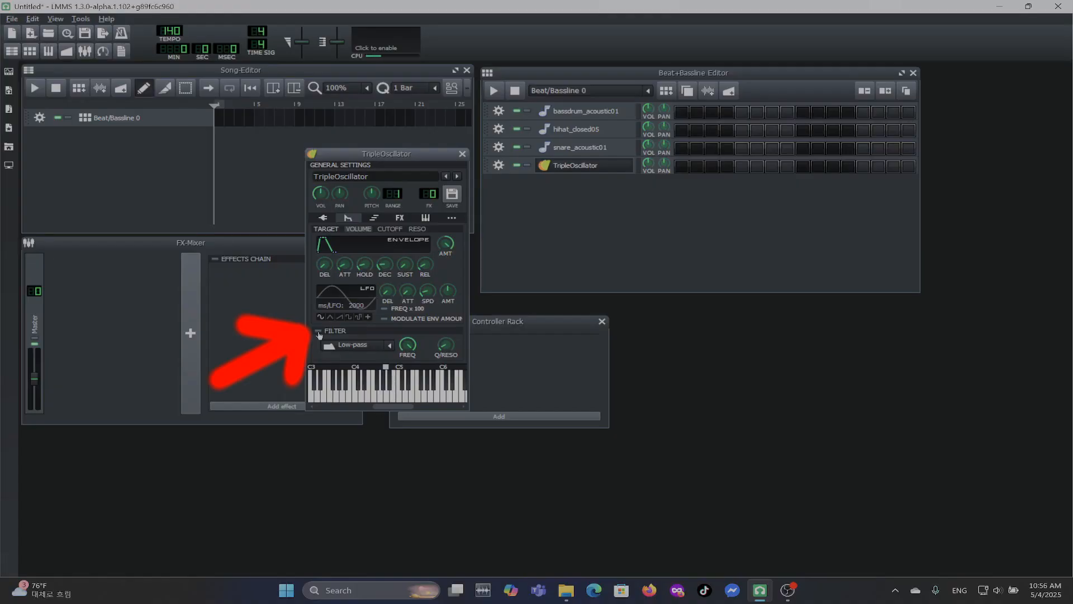
- Enable TripleOscillator's low-pass filter, lower its cutoff frequency well below 14000 Hz, and close the instrument window
{"action": "left_click", "coordinate": [318, 331]}
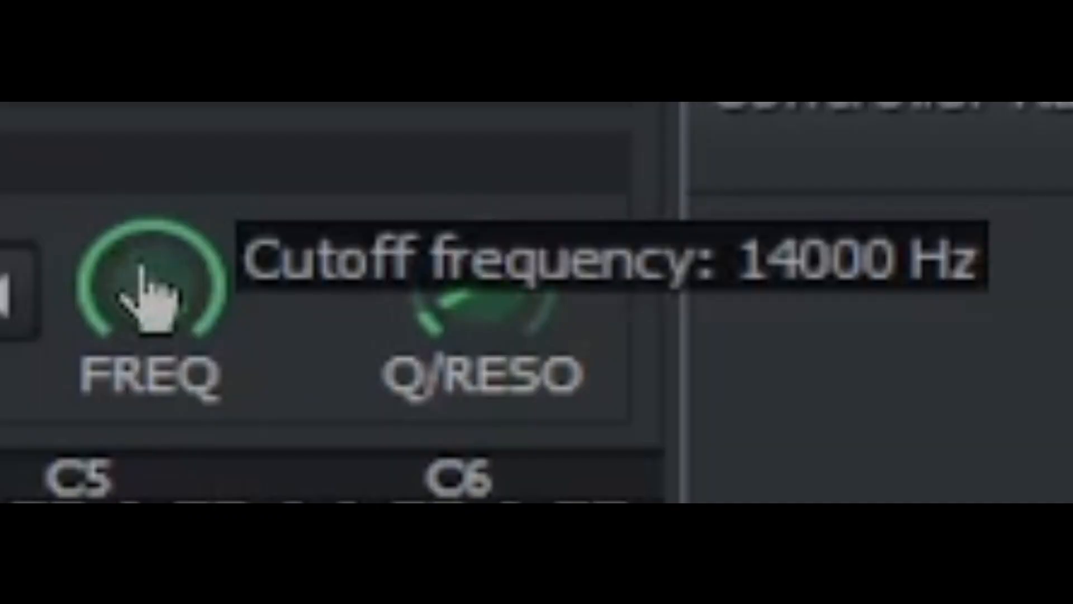
{"action": "left_click_drag", "start_coordinate": [408, 344], "coordinate": [407, 363]}
{"action": "left_click_drag", "start_coordinate": [131, 262], "coordinate": [131, 305]}
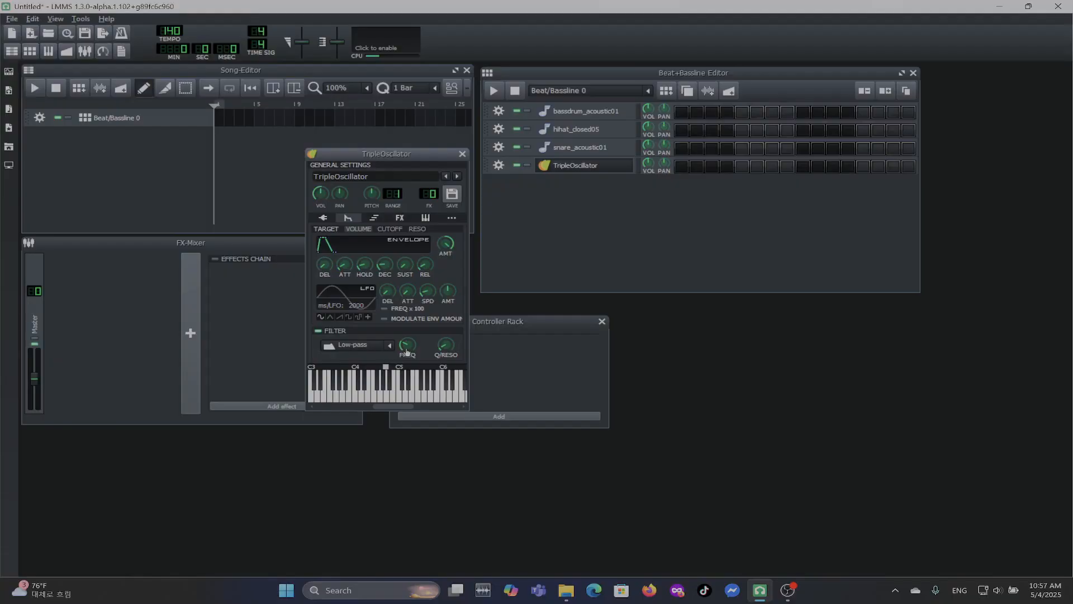
{"action": "mouse_move", "coordinate": [407, 352]}
{"action": "left_click_drag", "start_coordinate": [405, 349], "coordinate": [408, 348]}
{"action": "left_click", "coordinate": [323, 217]}
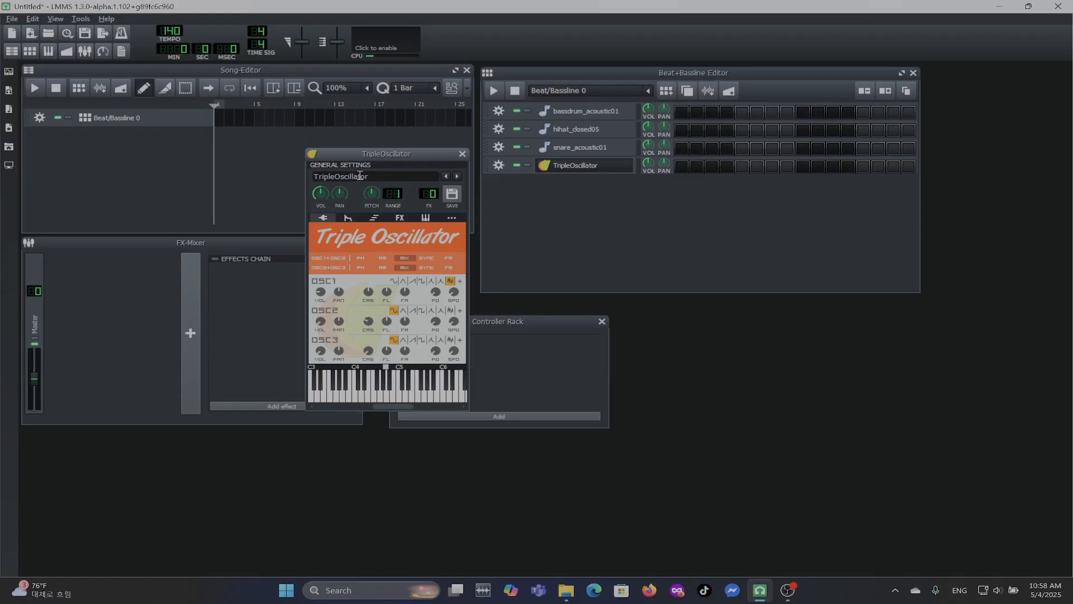
{"action": "left_click", "coordinate": [462, 154]}
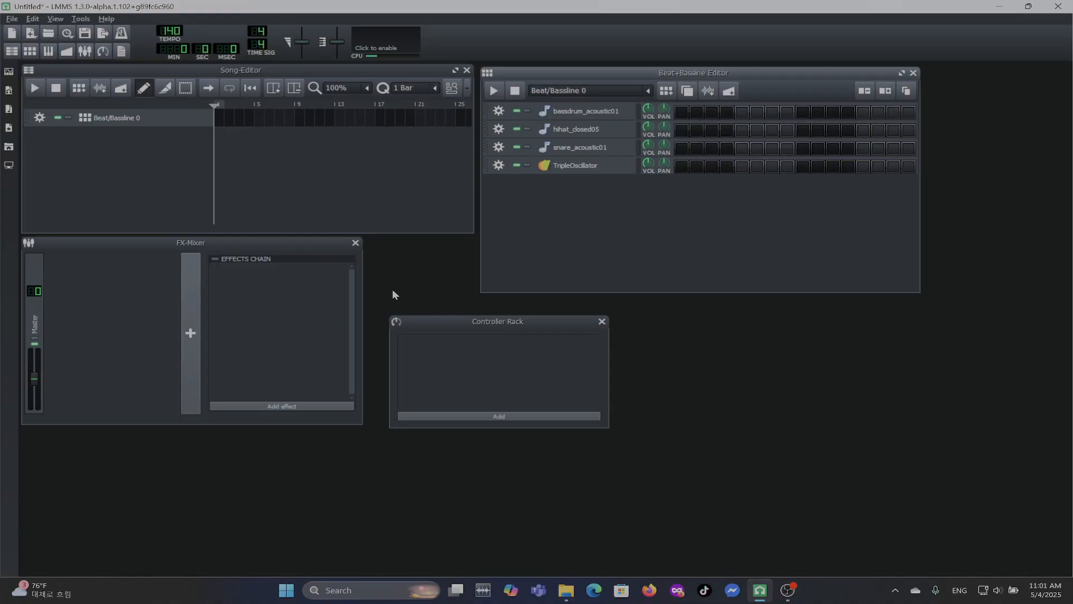
- Add the Spectrum Analyzer effect to the Master channel's effects chain and place its window below the Beat+Bassline Editor
{"action": "left_click", "coordinate": [245, 240]}
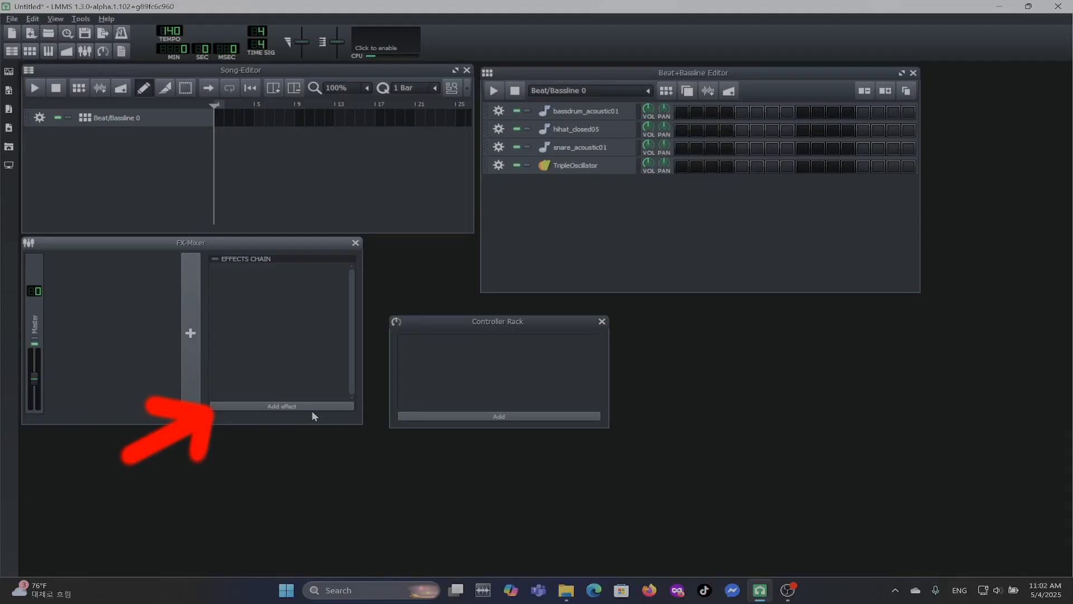
{"action": "left_click", "coordinate": [313, 409]}
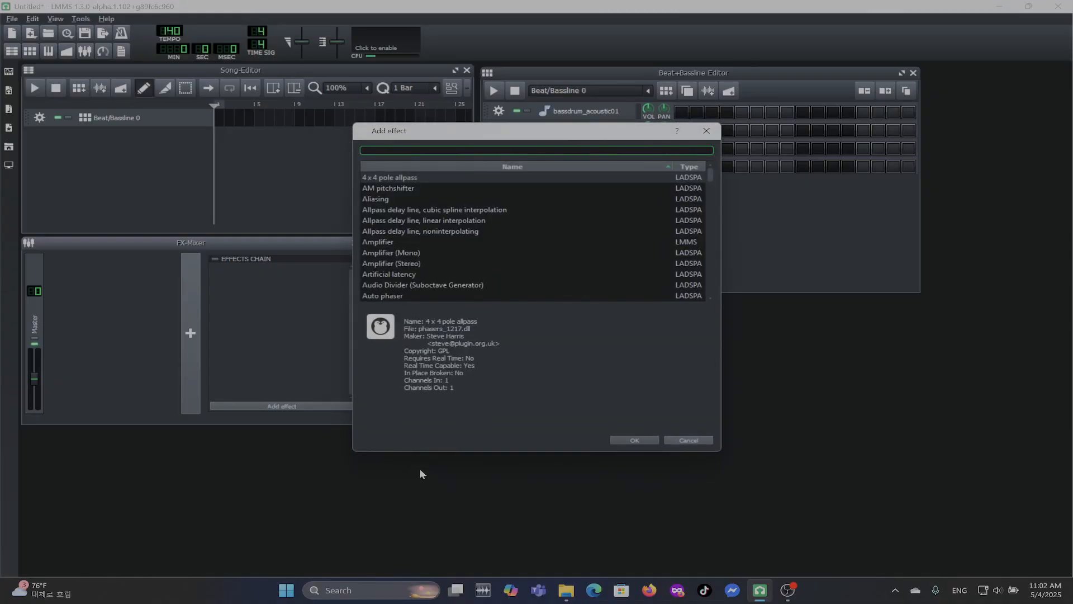
{"action": "type", "text": "spectru"}
{"action": "type", "text": "m"}
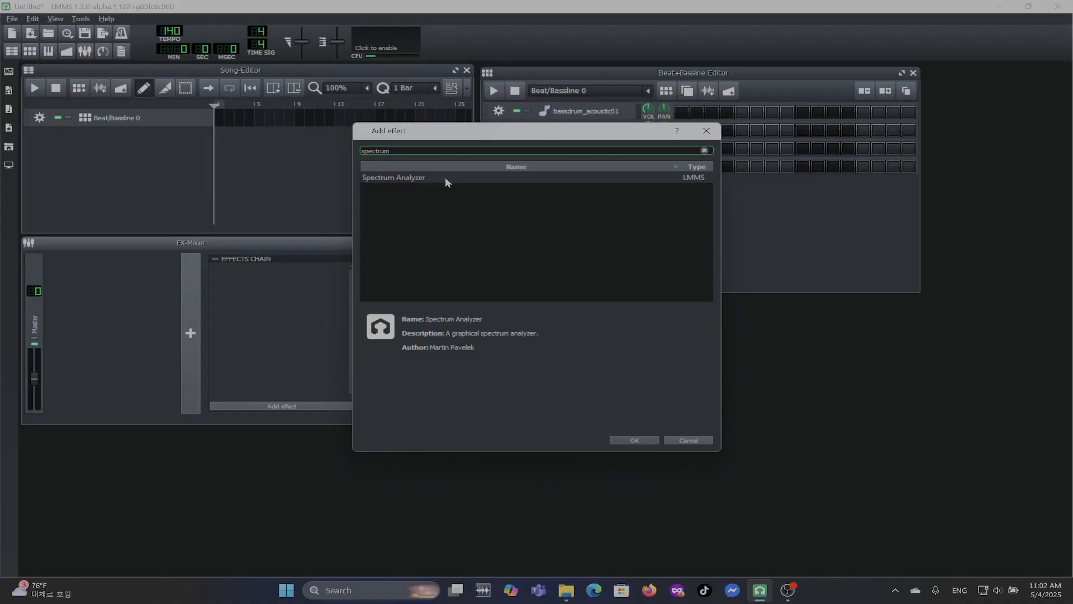
{"action": "left_click", "coordinate": [276, 191]}
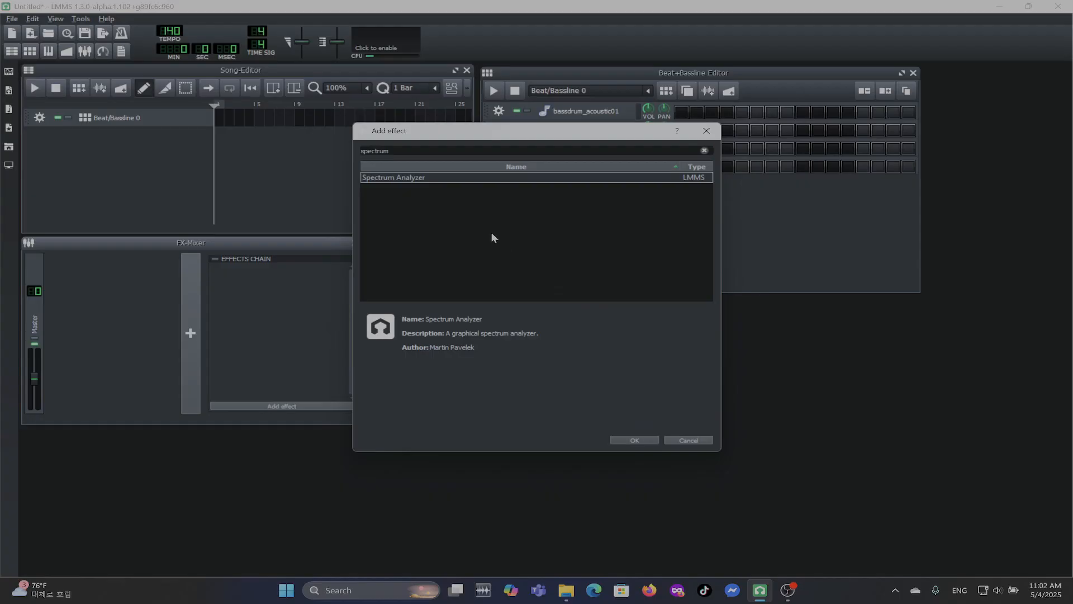
{"action": "double_click", "coordinate": [492, 178]}
{"action": "left_click_drag", "start_coordinate": [725, 300], "coordinate": [580, 304]}
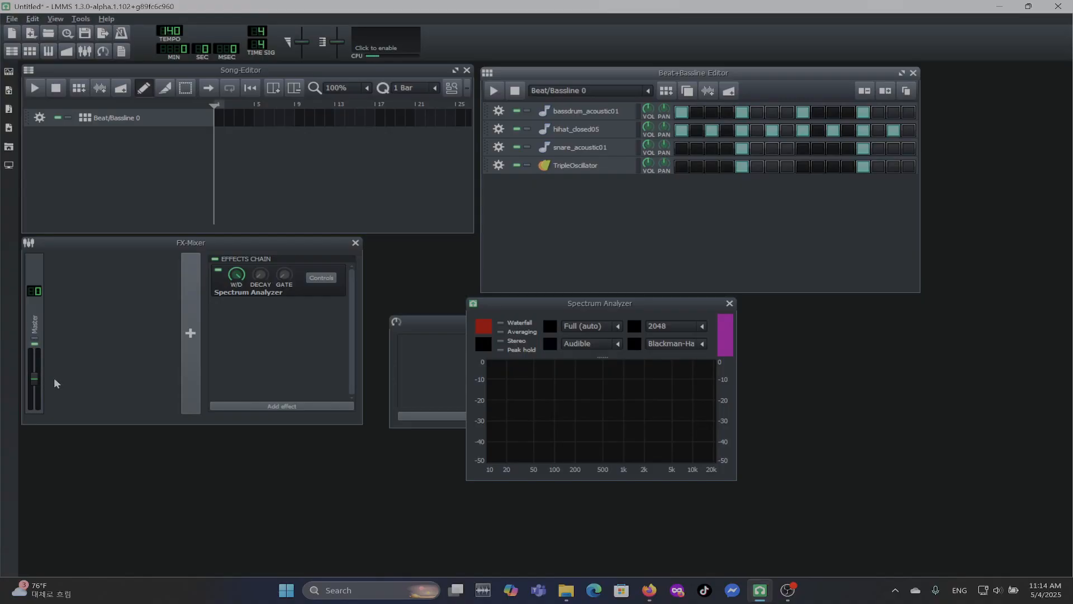
- Lower the volume of the hihat_closed05 track, and play the beat pattern to check the mix
{"action": "left_click", "coordinate": [639, 166]}
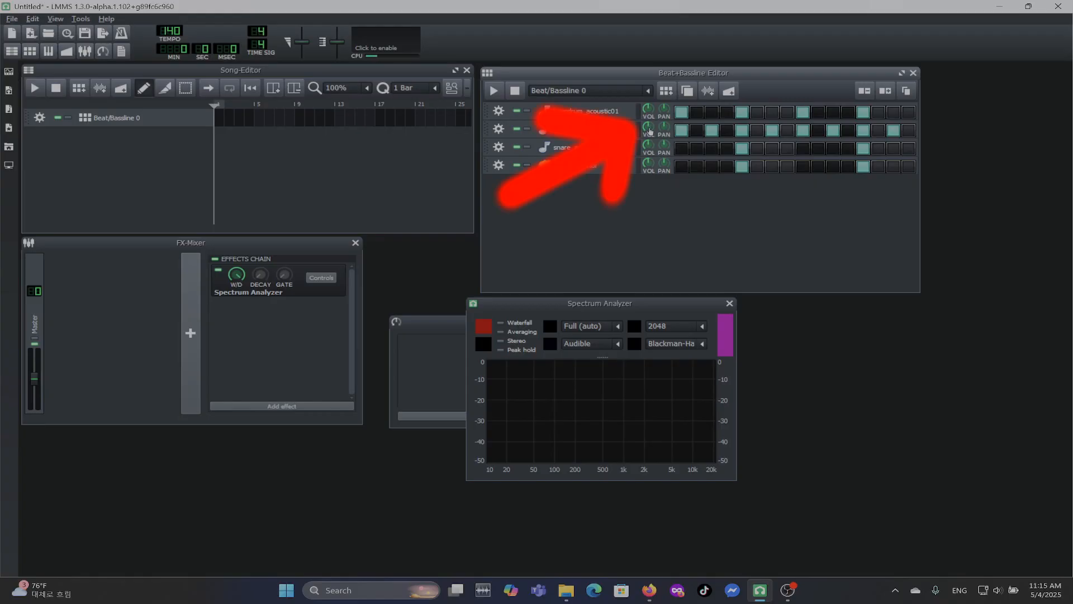
{"action": "double_click", "coordinate": [649, 131]}
{"action": "type", "text": "5"}
{"action": "key", "text": "Return"}
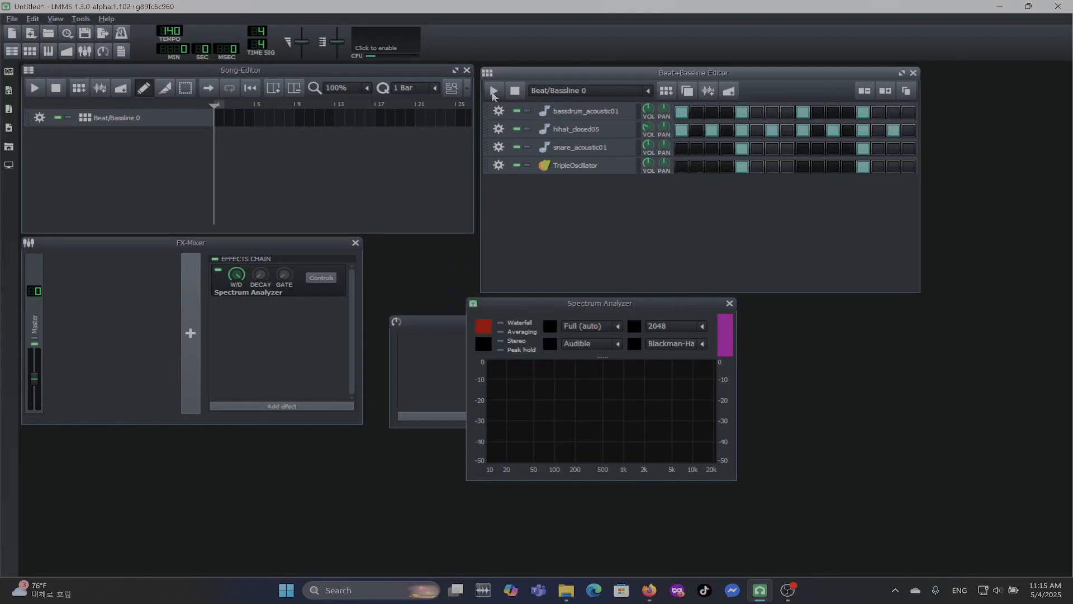
{"action": "left_click", "coordinate": [492, 93]}
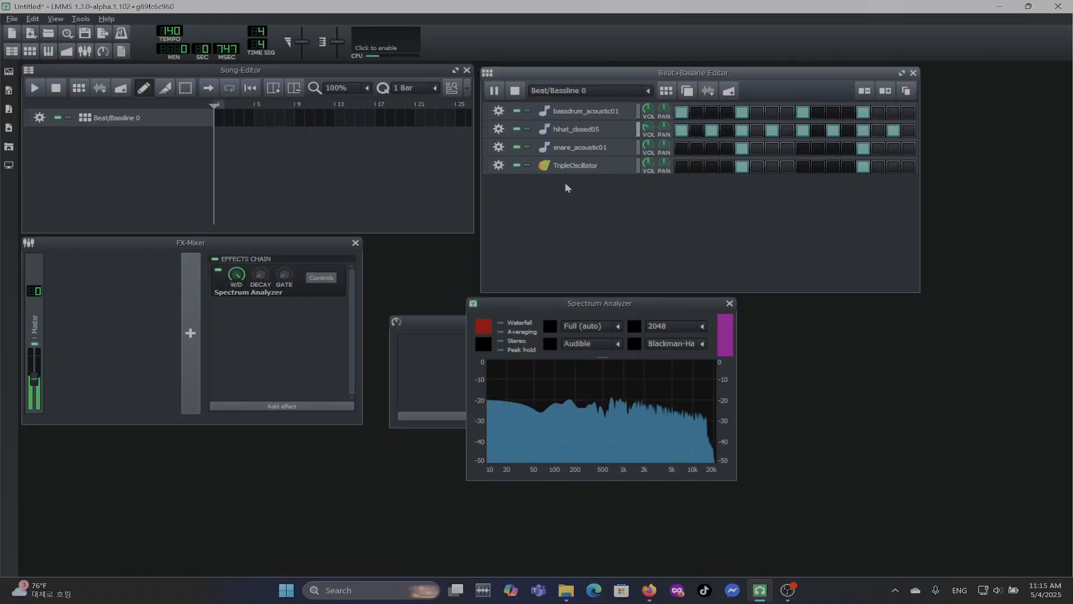
{"action": "key", "text": "space"}
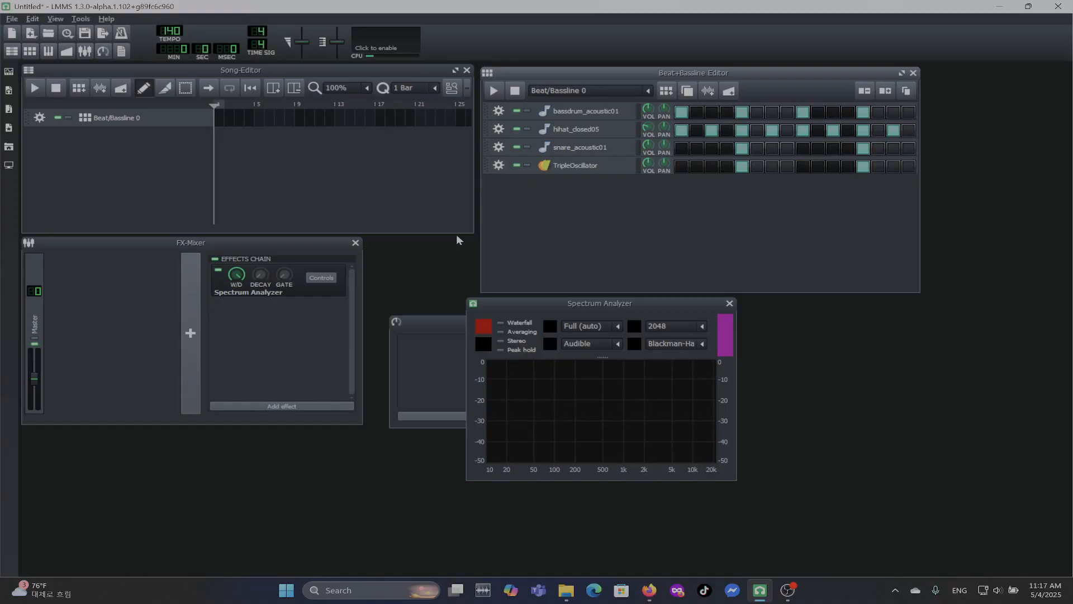
- Add the C* Plate2x2 stereo plate reverb to the Master channel's effects chain and play the beat pattern
{"action": "left_click", "coordinate": [314, 409]}
{"action": "type", "text": "reverb"}
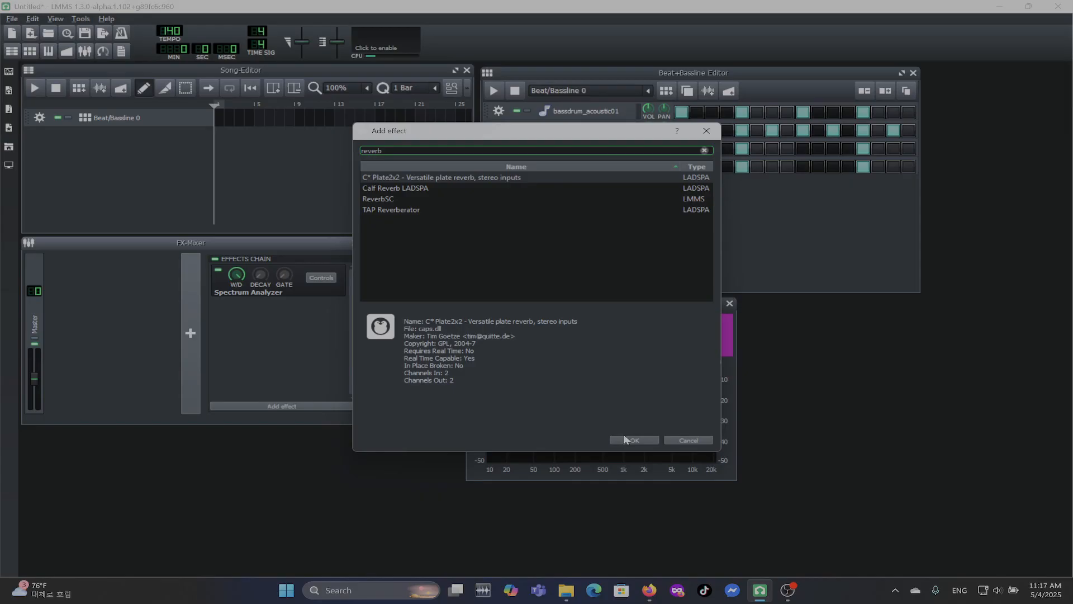
{"action": "left_click", "coordinate": [628, 438]}
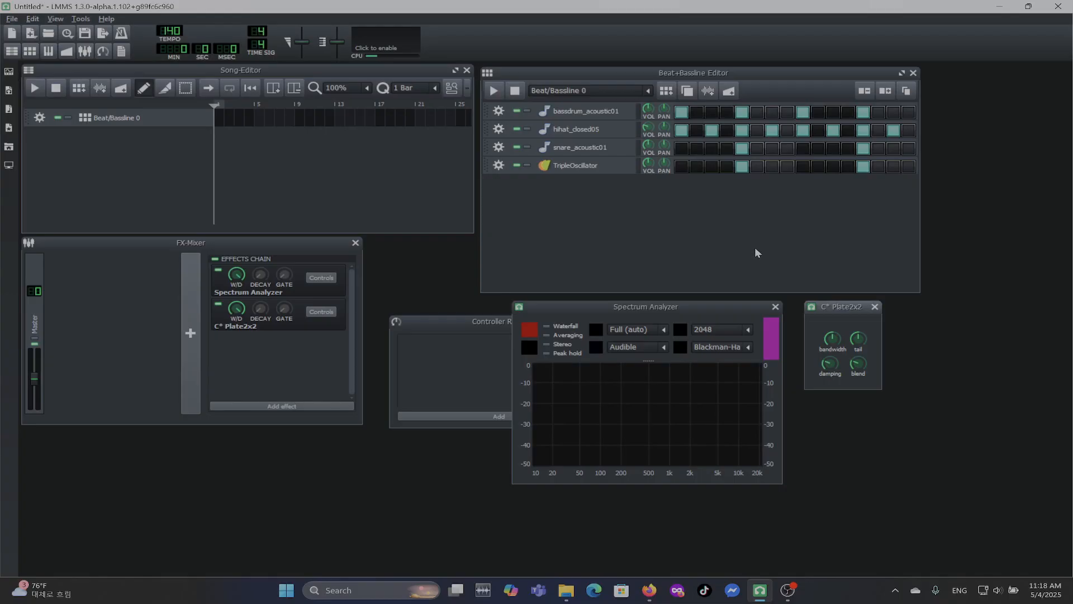
{"action": "left_click", "coordinate": [495, 94]}
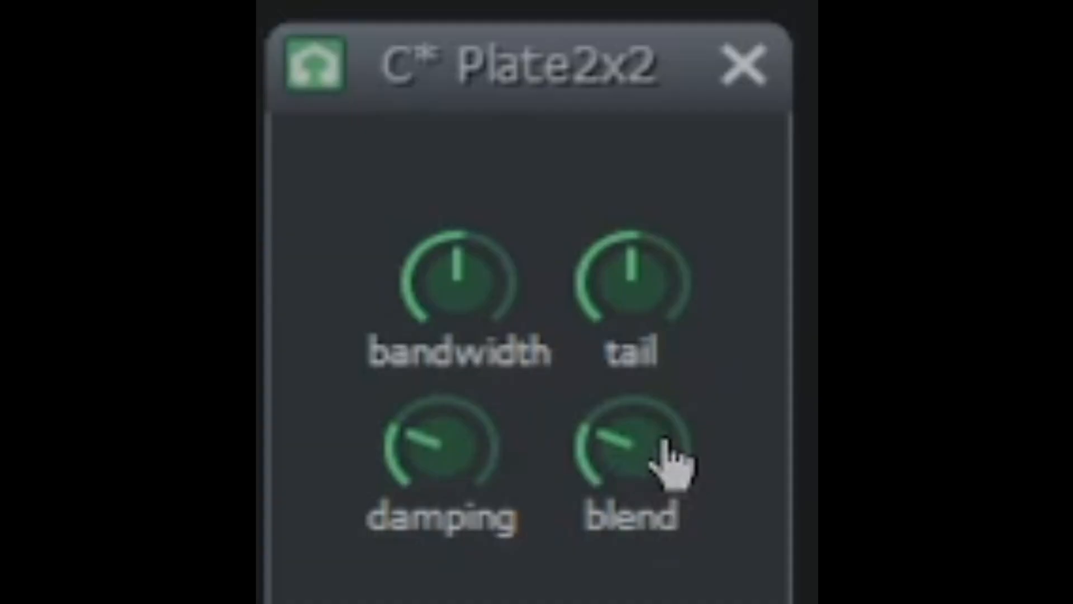
- Set the blend of the C* Plate2x2 reverb to 0.4 and play the beat pattern to hear the change
{"action": "double_click", "coordinate": [601, 488]}
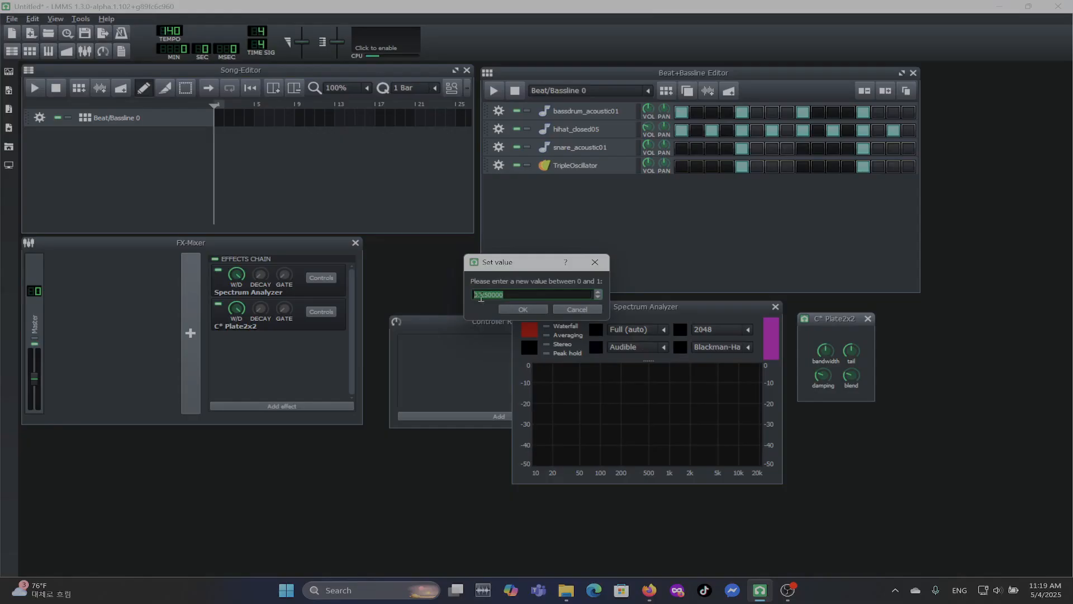
{"action": "left_click", "coordinate": [485, 297]}
{"action": "left_click_drag", "start_coordinate": [488, 297], "coordinate": [480, 297]}
{"action": "type", "text": "4"}
{"action": "left_click", "coordinate": [535, 307]}
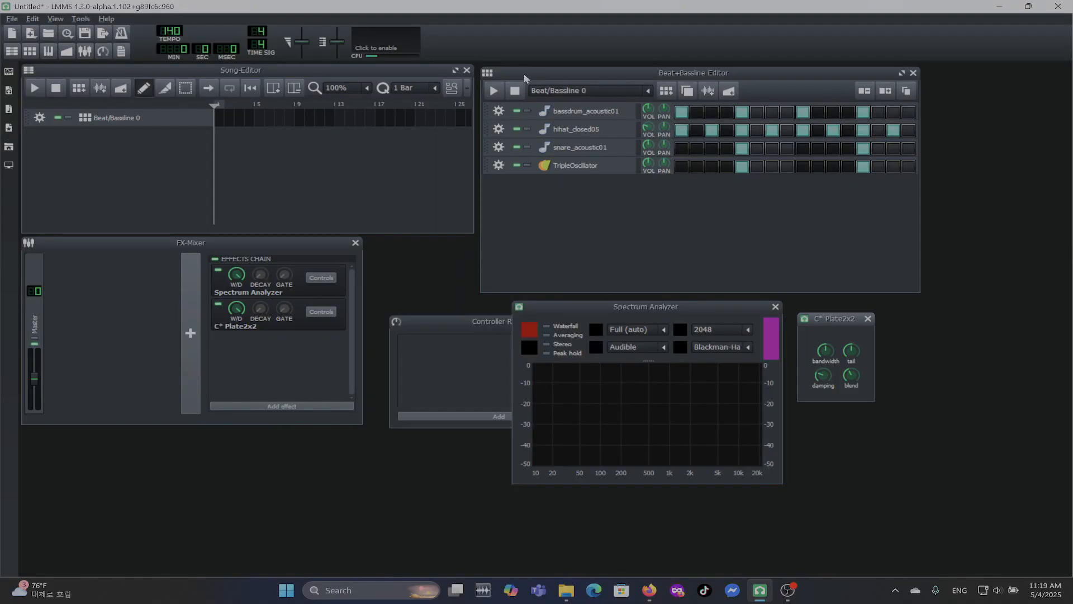
{"action": "left_click", "coordinate": [494, 91]}
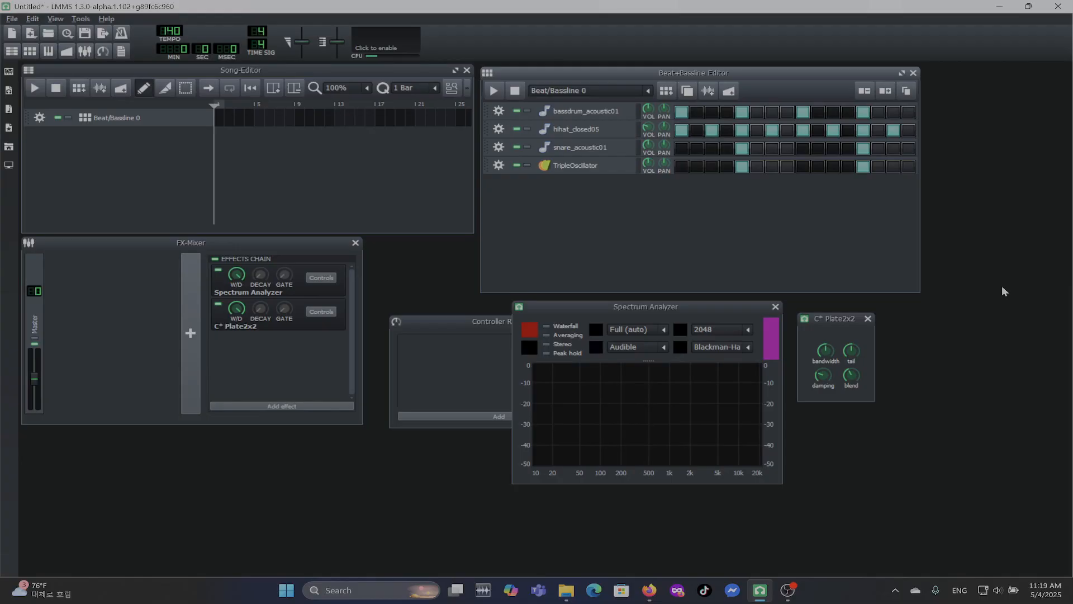
- Nudge the C* Plate2x2 window up beside the Spectrum Analyzer and play the pattern while watching the spectrum
{"action": "left_click_drag", "start_coordinate": [831, 317], "coordinate": [830, 309]}
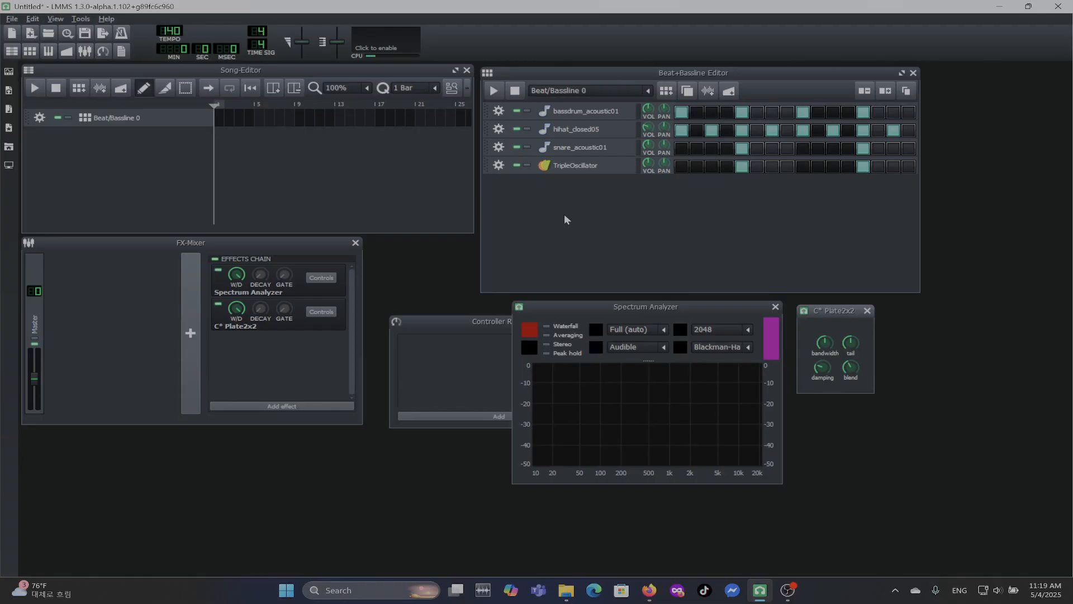
{"action": "left_click", "coordinate": [493, 91]}
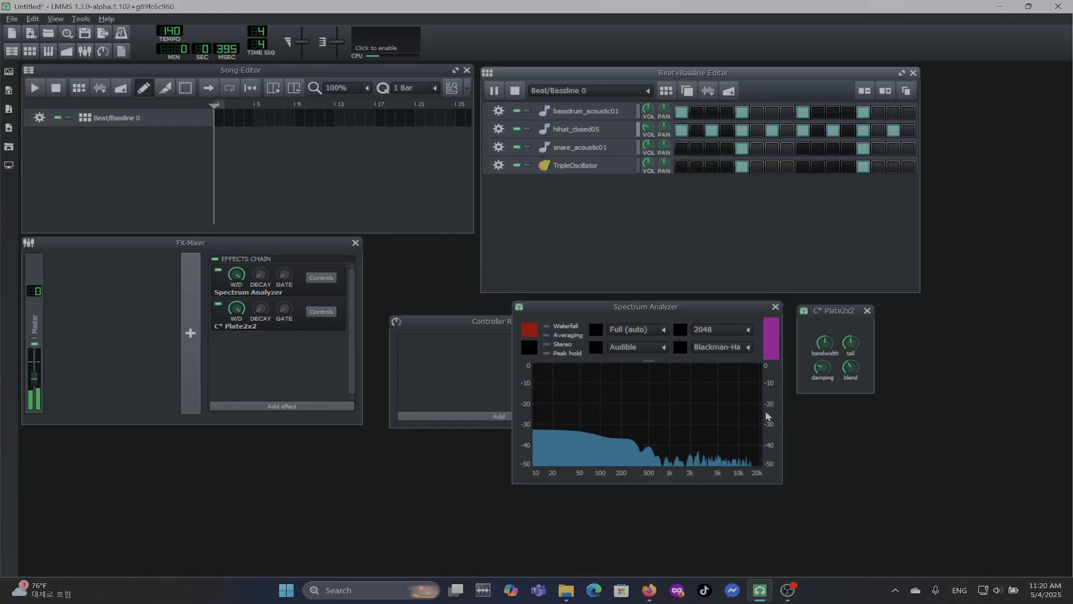
{"action": "key", "text": "space"}
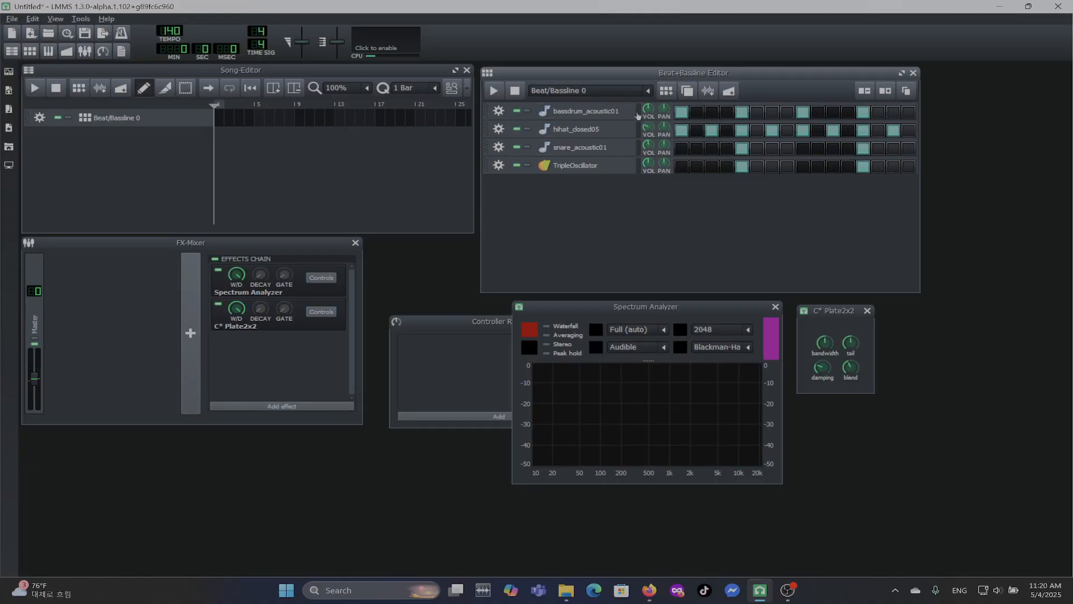
- Add the C* Eq2x2 stereo equalizer to the bassdrum_acoustic01 track's effects chain and place its window beside the reverb window
{"action": "left_click", "coordinate": [638, 114]}
{"action": "left_click", "coordinate": [602, 112]}
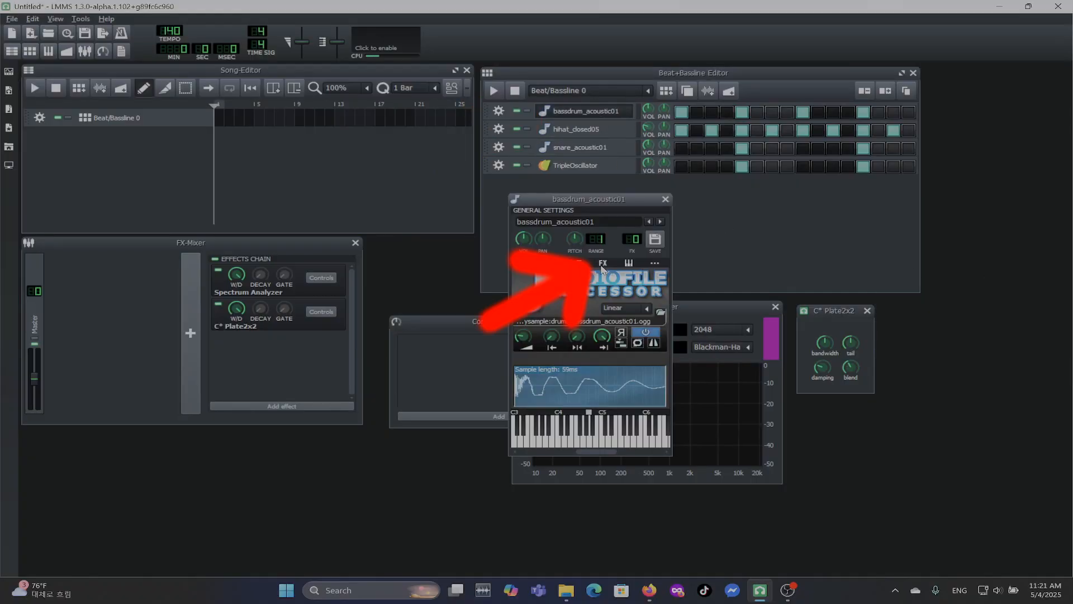
{"action": "left_click", "coordinate": [602, 264]}
{"action": "left_click", "coordinate": [615, 396]}
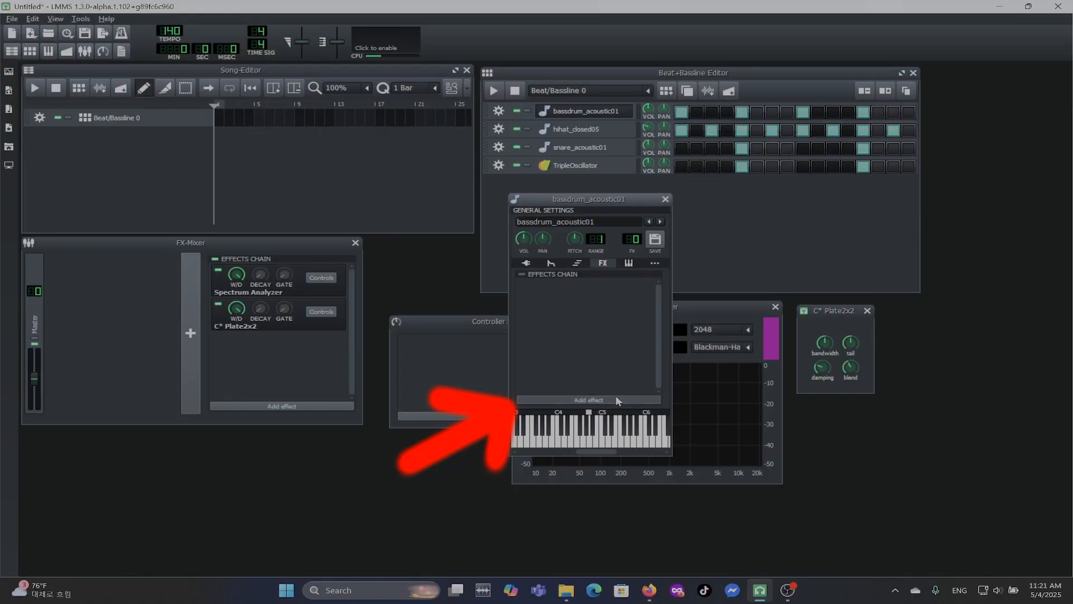
{"action": "type", "text": "eq"}
{"action": "left_click", "coordinate": [459, 192]}
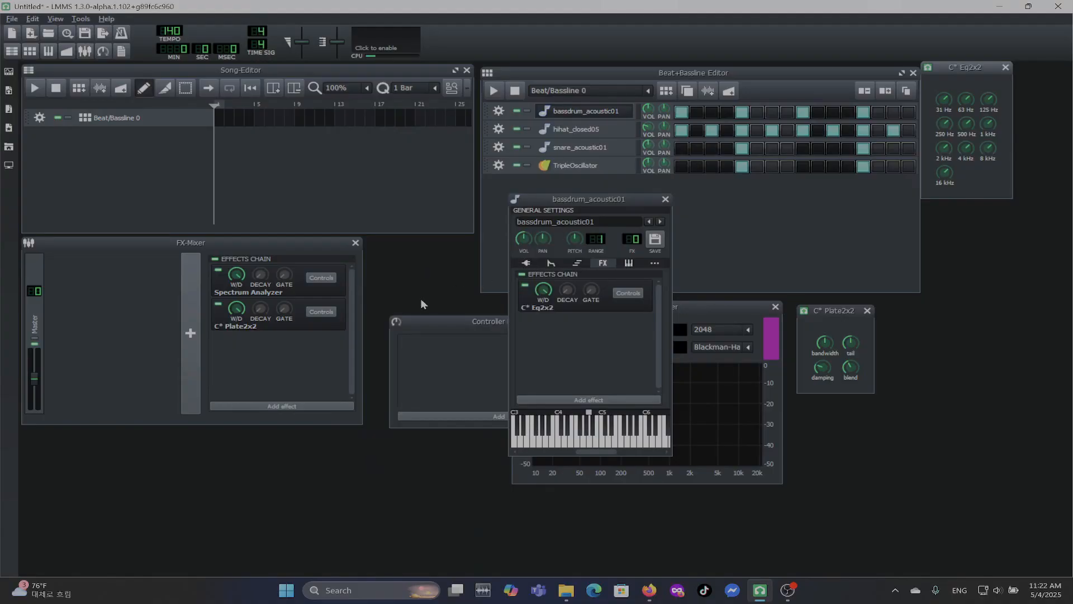
{"action": "left_click_drag", "start_coordinate": [975, 68], "coordinate": [939, 307]}
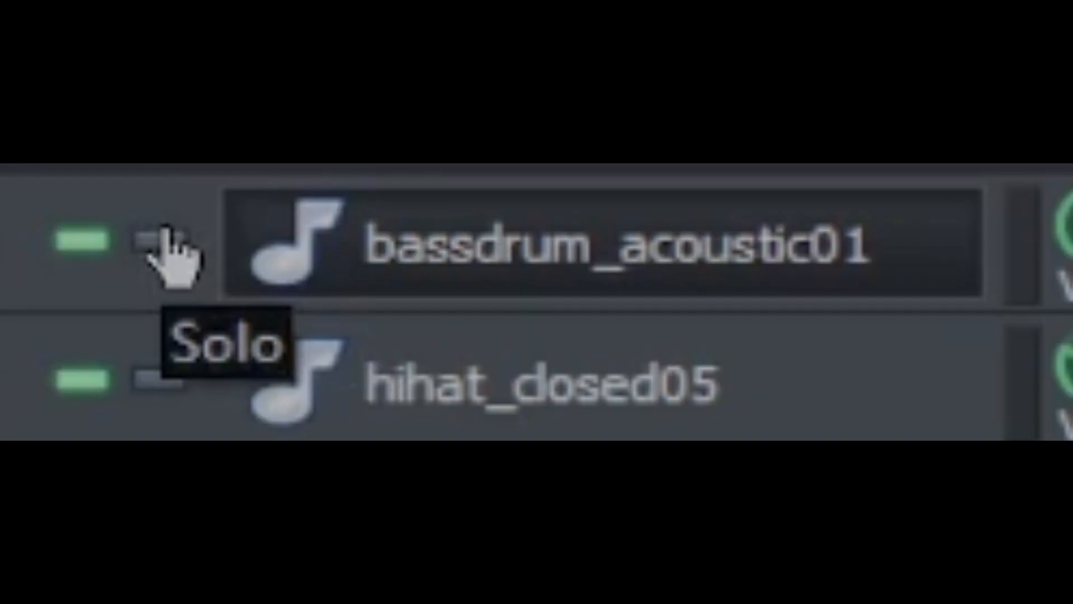
- Solo the bassdrum_acoustic01 track and adjust the 31 Hz, 63 Hz and 125 Hz bands of its equalizer while playing the pattern
{"action": "left_click", "coordinate": [527, 111]}
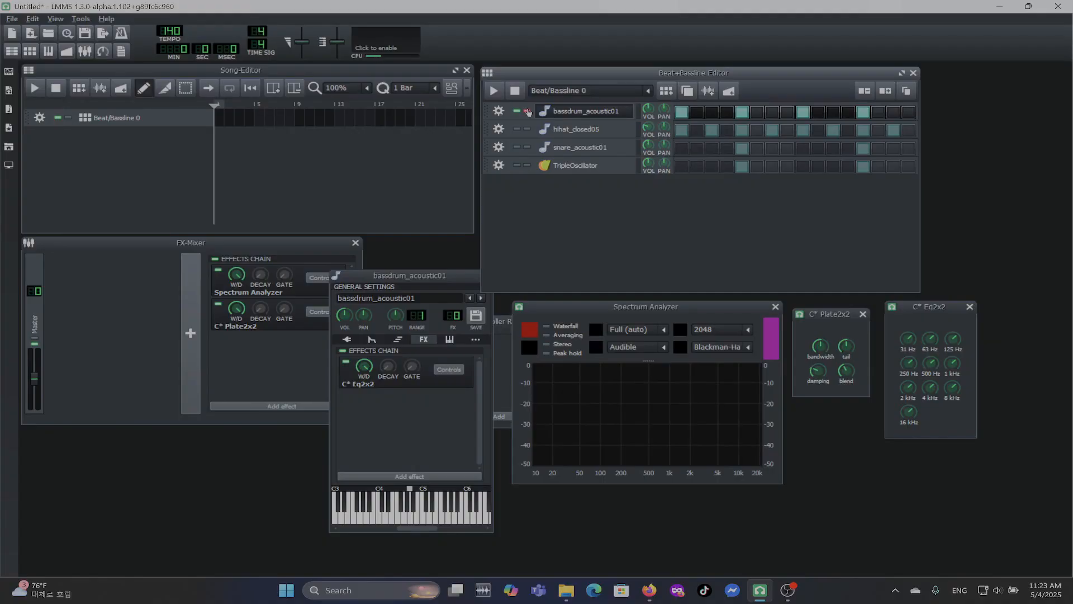
{"action": "left_click", "coordinate": [493, 90]}
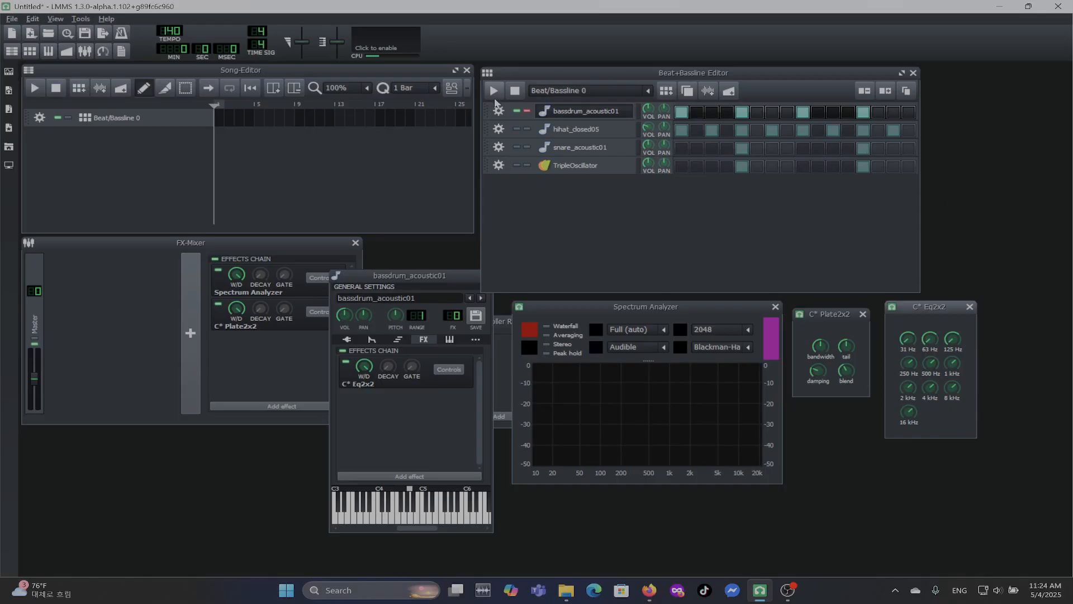
{"action": "left_click", "coordinate": [494, 90]}
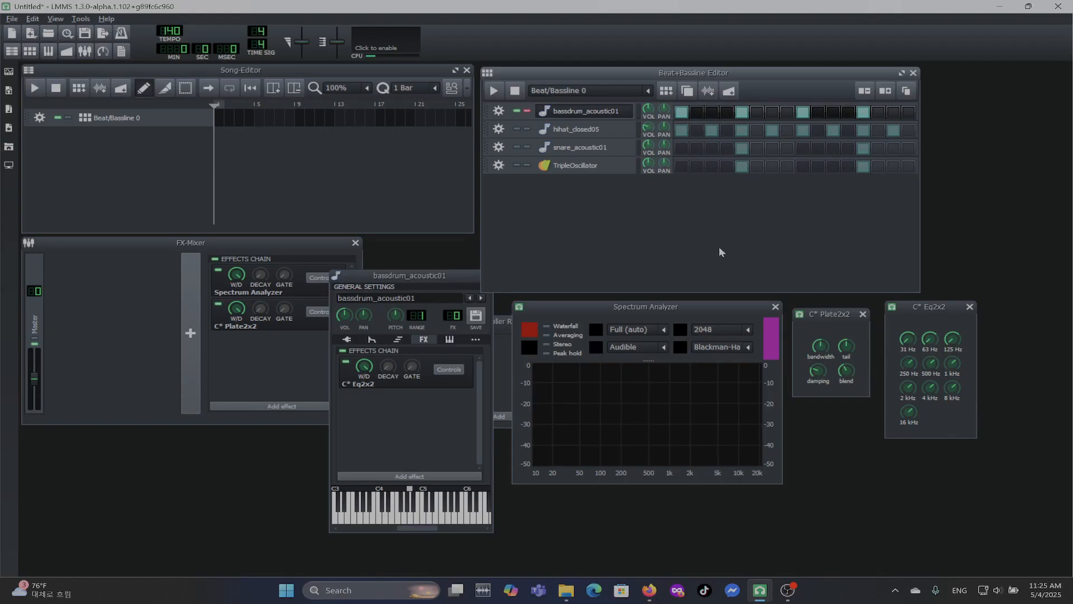
{"action": "left_click", "coordinate": [954, 342]}
{"action": "left_click", "coordinate": [497, 92]}
{"action": "left_click_drag", "start_coordinate": [952, 334], "coordinate": [952, 321]}
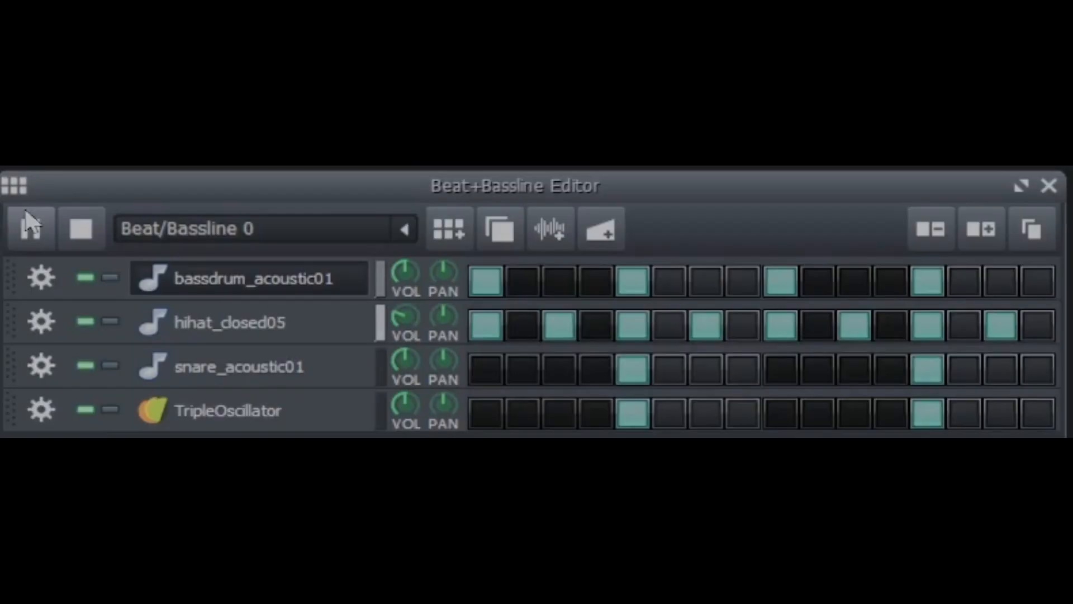
- Play the full beat with all tracks active, and set the volume of the bassdrum_acoustic01 track to 120
{"action": "left_click", "coordinate": [493, 90]}
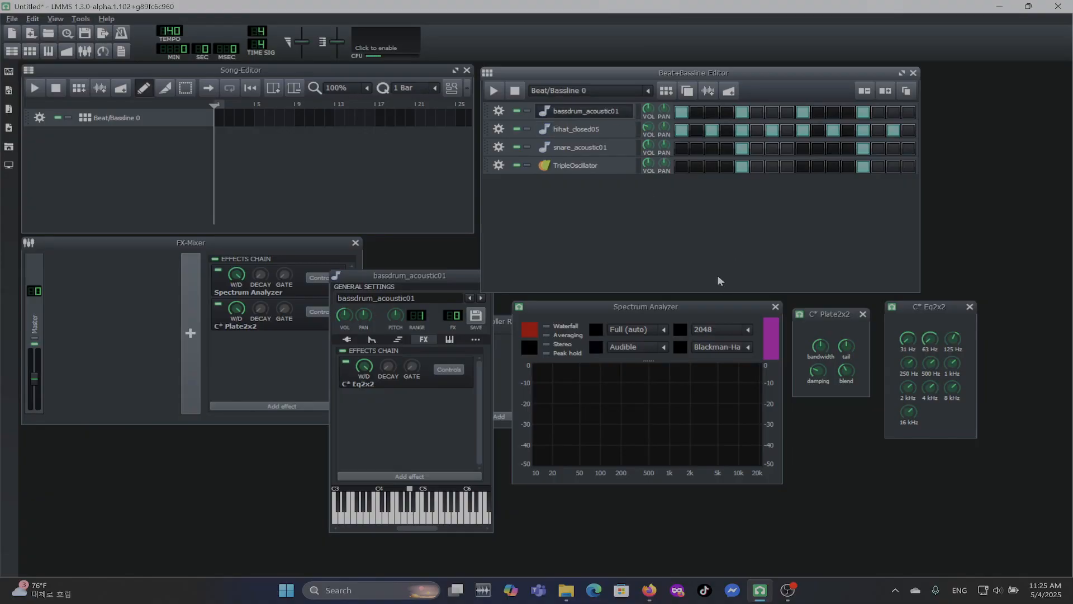
{"action": "double_click", "coordinate": [647, 110]}
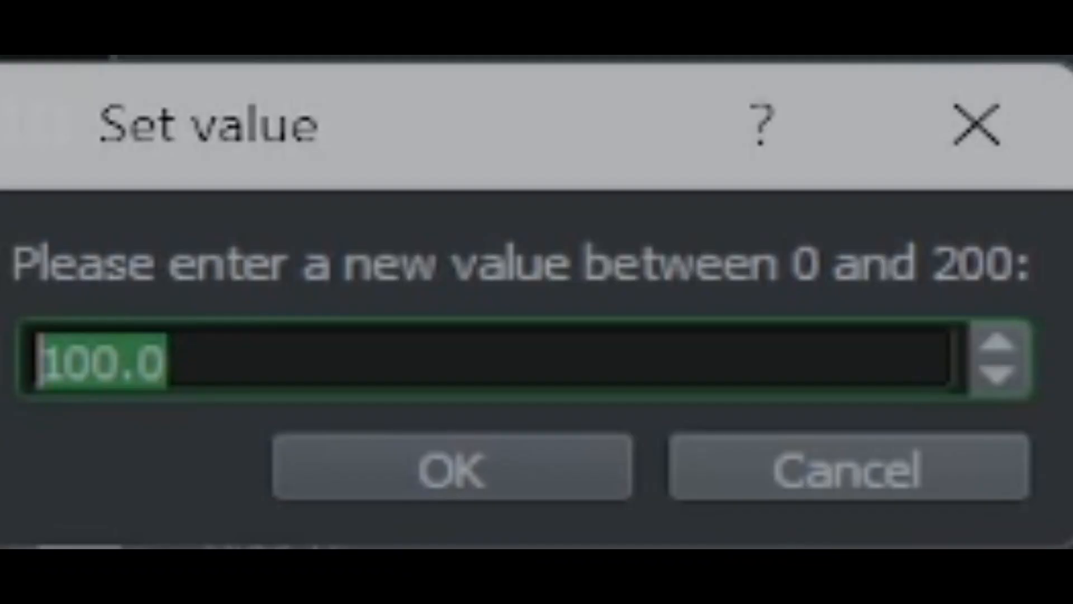
{"action": "type", "text": "120"}
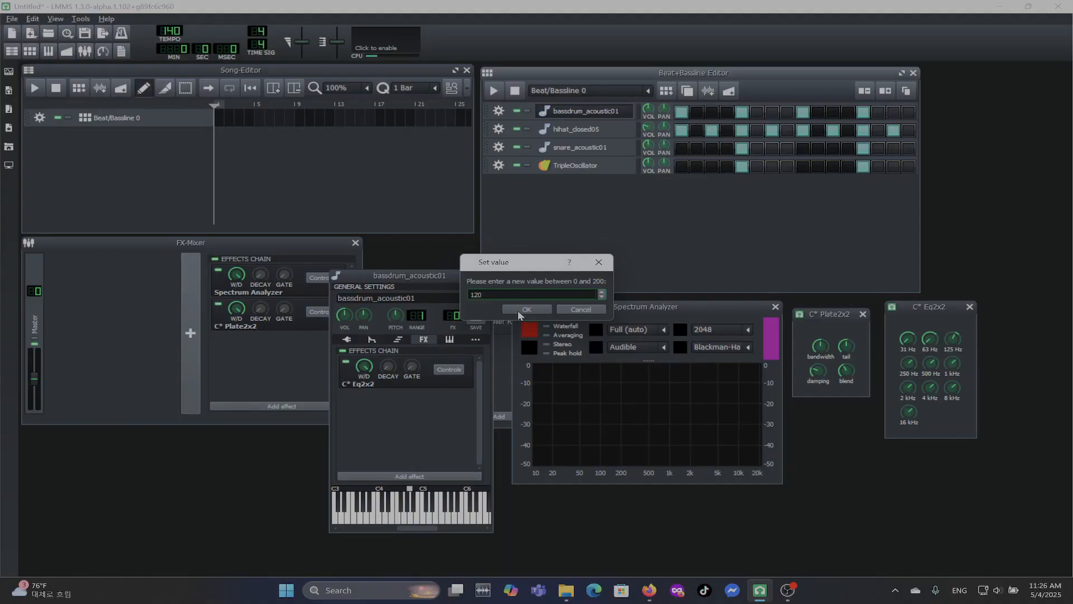
{"action": "left_click", "coordinate": [518, 310]}
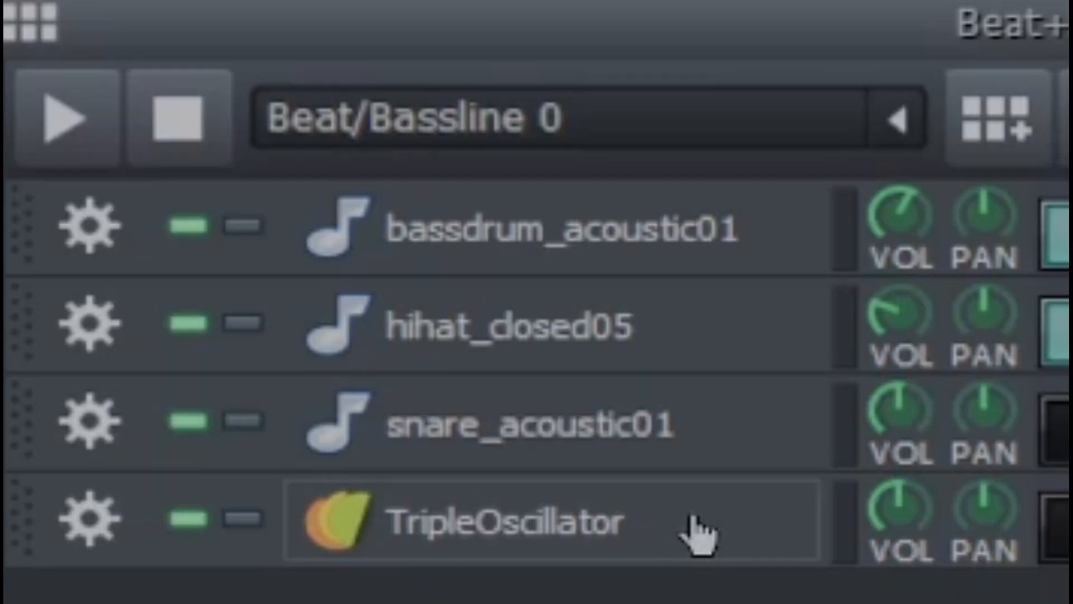
- Add the C* Eq2x2 stereo equalizer to the TripleOscillator track's effects chain and place its window beside the Spectrum Analyzer
{"action": "left_click", "coordinate": [693, 522]}
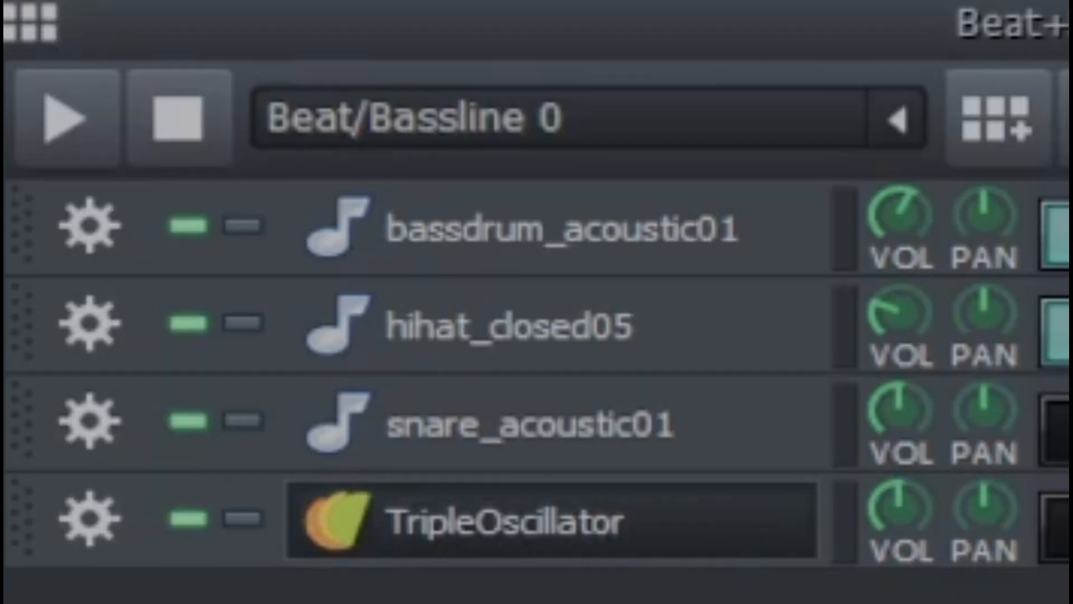
{"action": "left_click", "coordinate": [562, 163]}
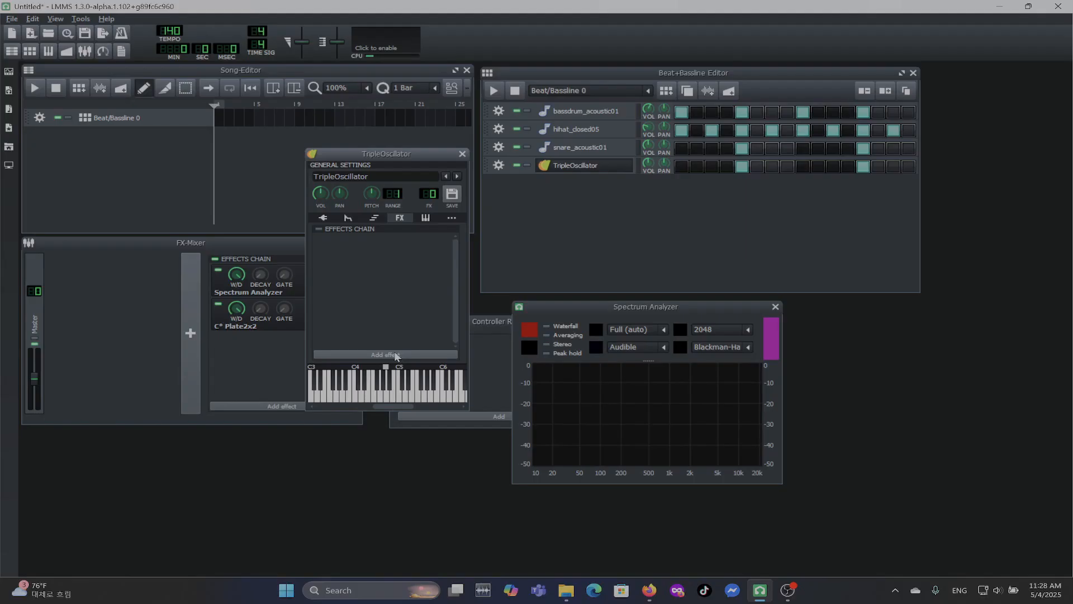
{"action": "left_click", "coordinate": [395, 354]}
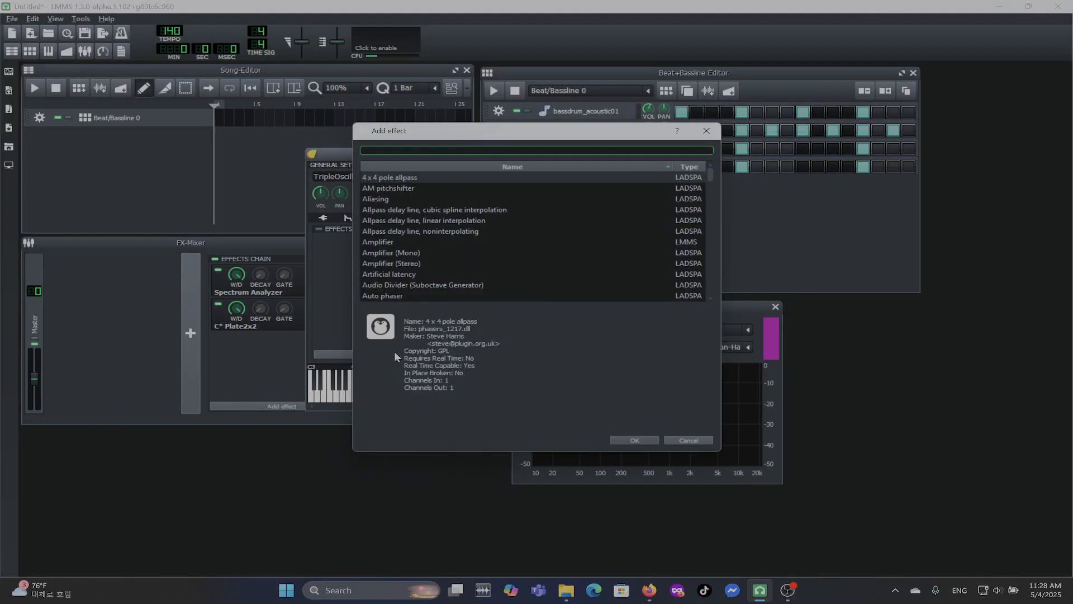
{"action": "type", "text": "eq"}
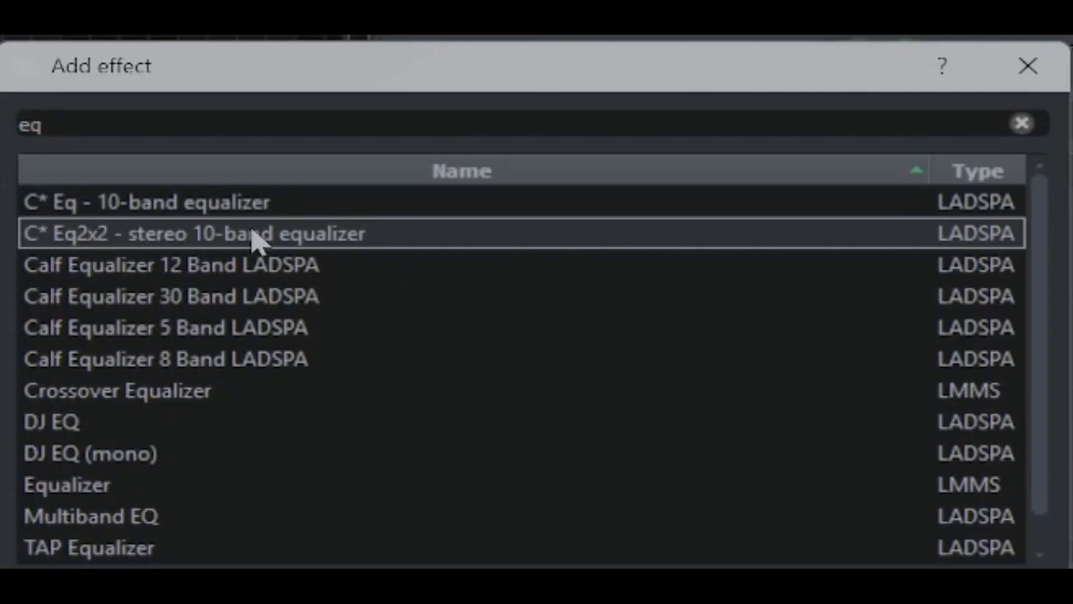
{"action": "double_click", "coordinate": [376, 242]}
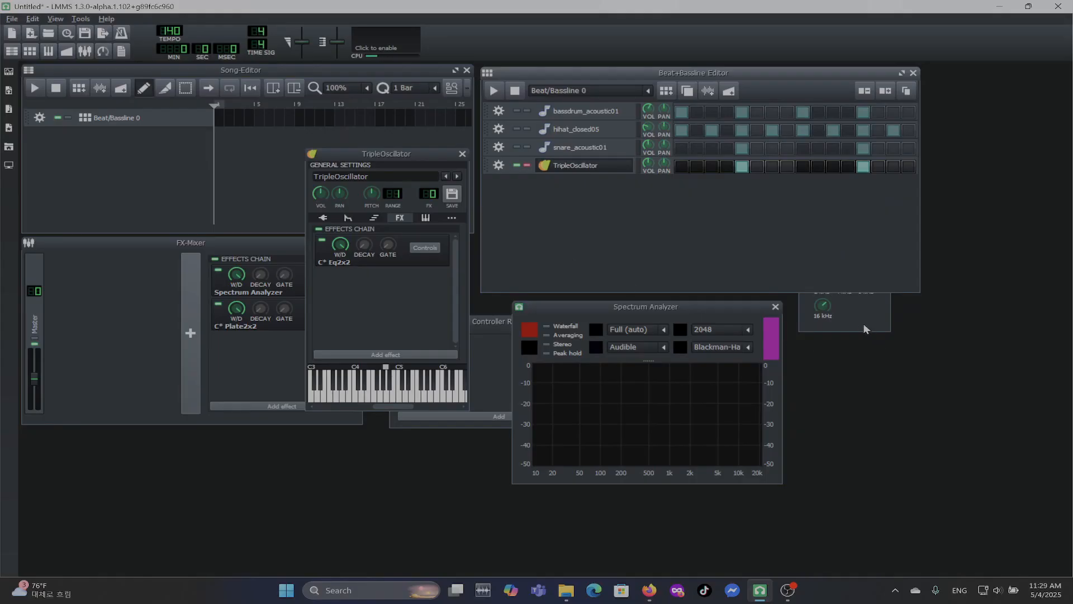
{"action": "left_click_drag", "start_coordinate": [837, 203], "coordinate": [856, 337]}
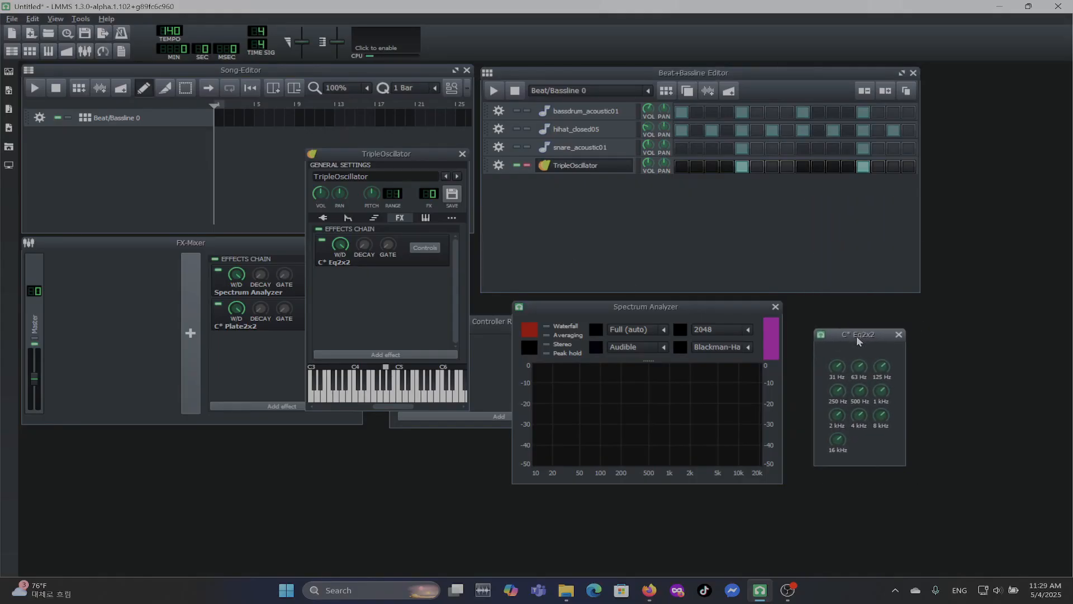
- Play the soloed TripleOscillator, turn down its equalizer's 31, 63, 125 and 250 Hz bands, and turn its solo off
{"action": "left_click", "coordinate": [493, 92]}
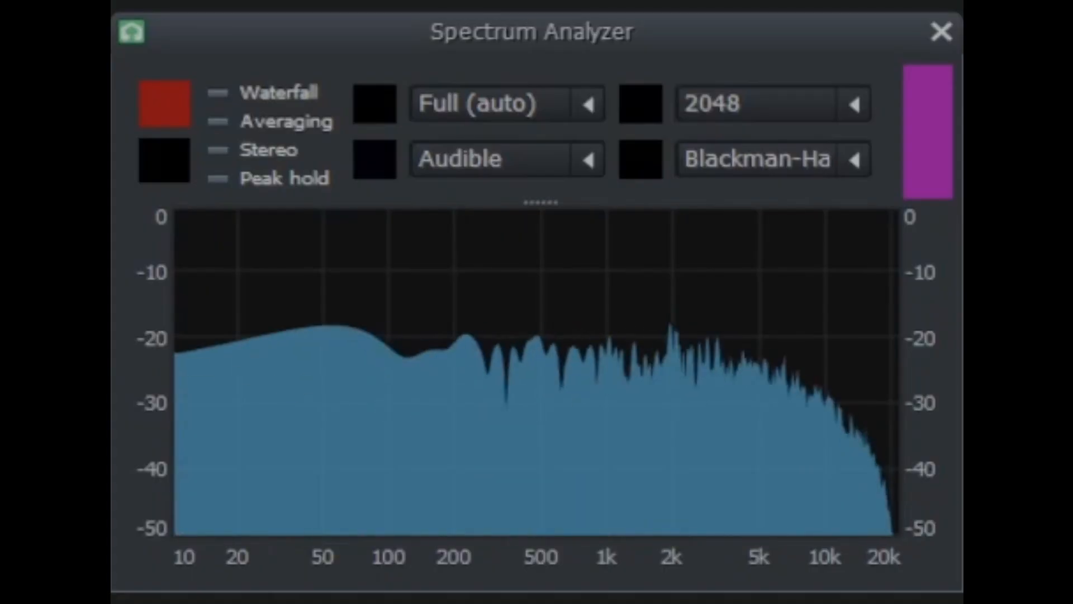
{"action": "left_click_drag", "start_coordinate": [836, 370], "coordinate": [841, 494]}
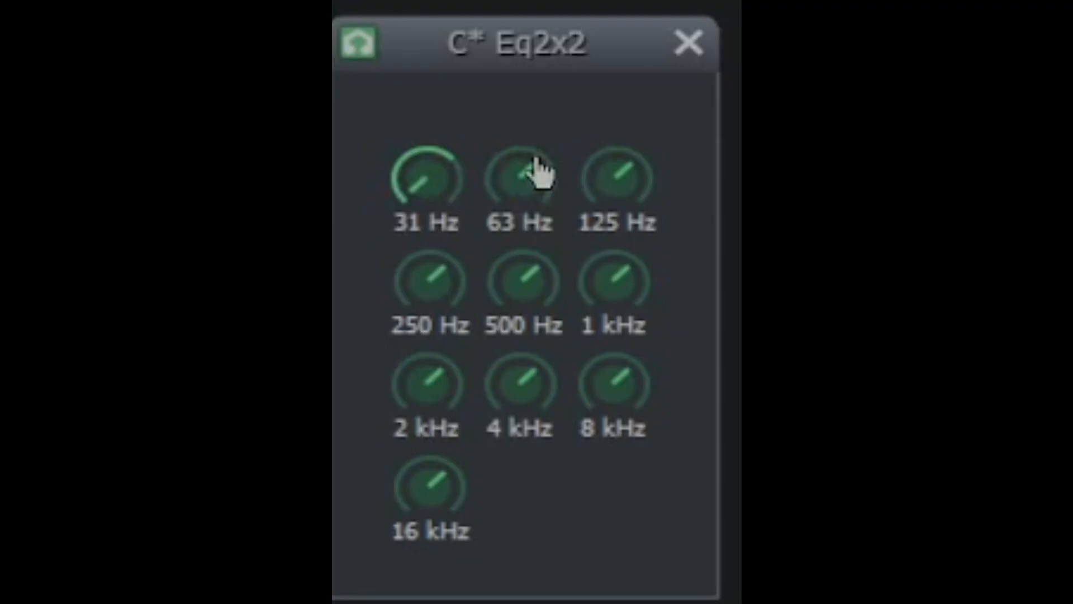
{"action": "left_click_drag", "start_coordinate": [539, 172], "coordinate": [489, 503]}
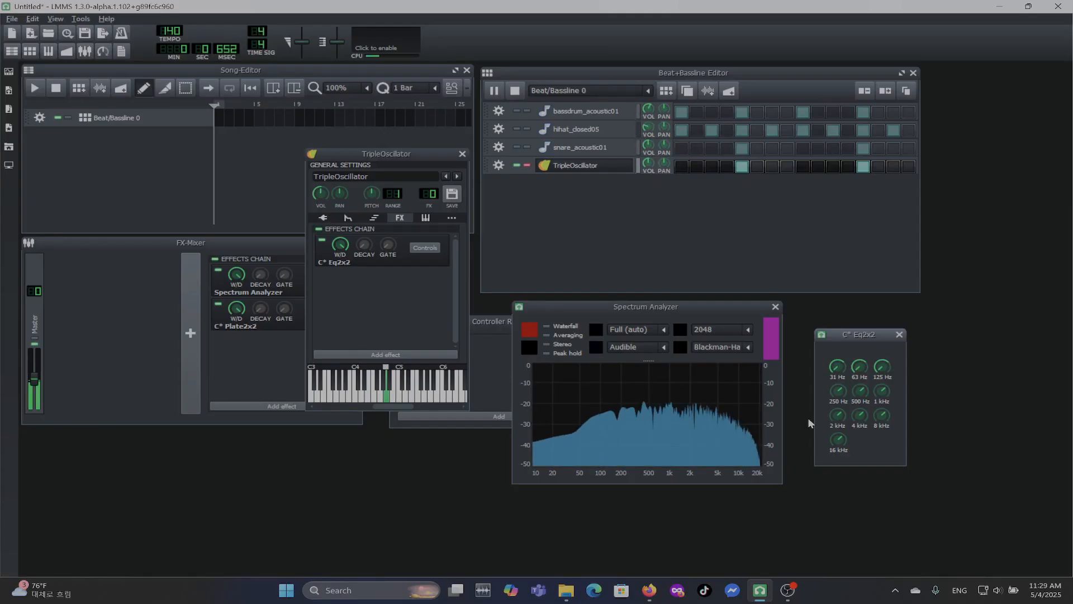
{"action": "left_click_drag", "start_coordinate": [842, 388], "coordinate": [841, 389]}
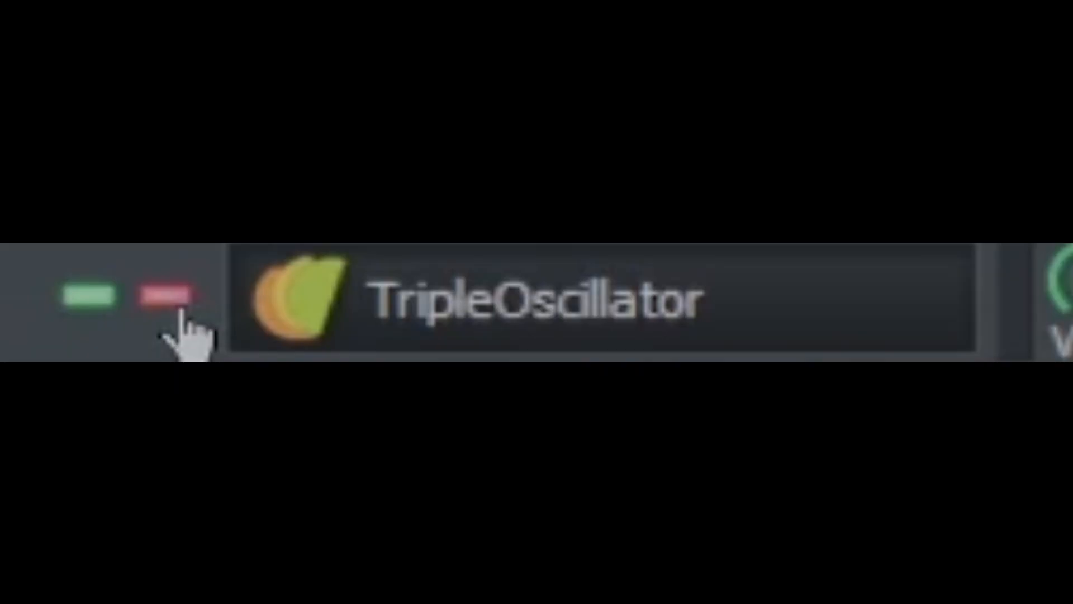
{"action": "left_click", "coordinate": [527, 166]}
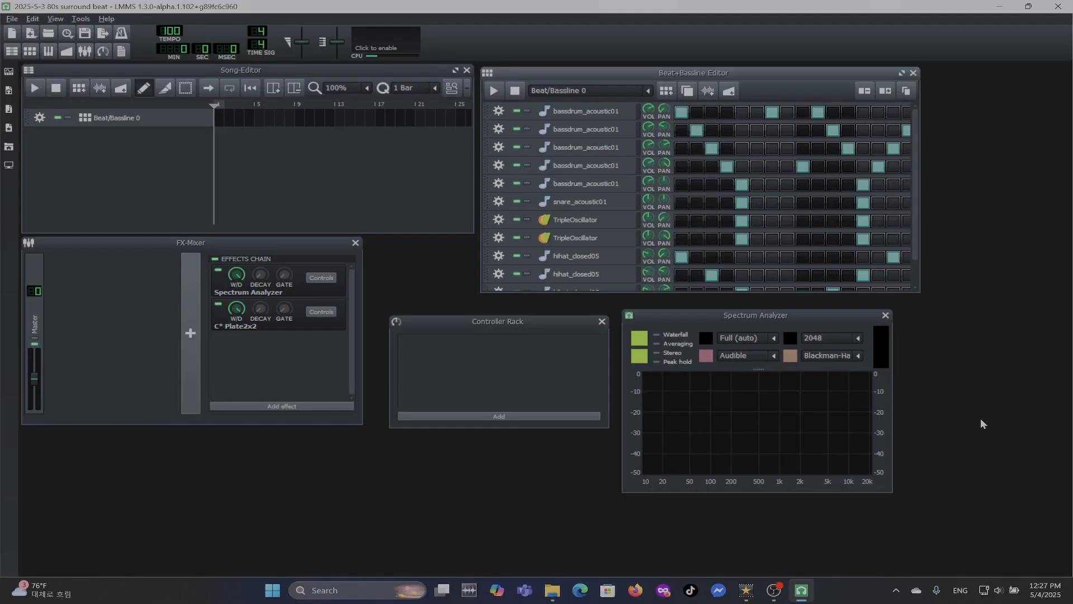
- Play the beat pattern of the 80s surround beat project and stop playback
{"action": "key", "text": "space"}
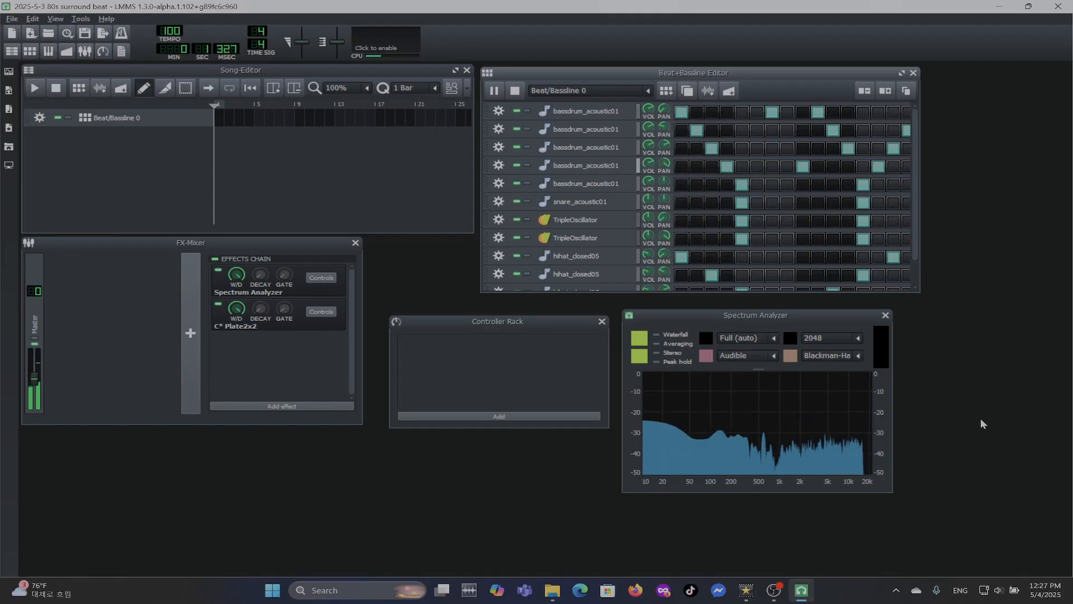
{"action": "key", "text": "space"}
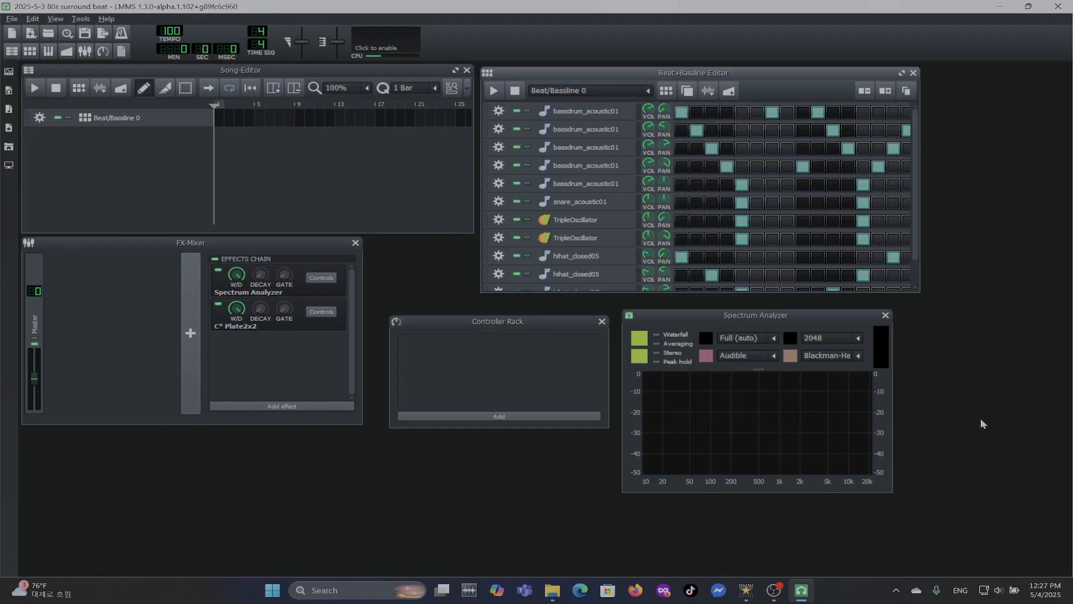